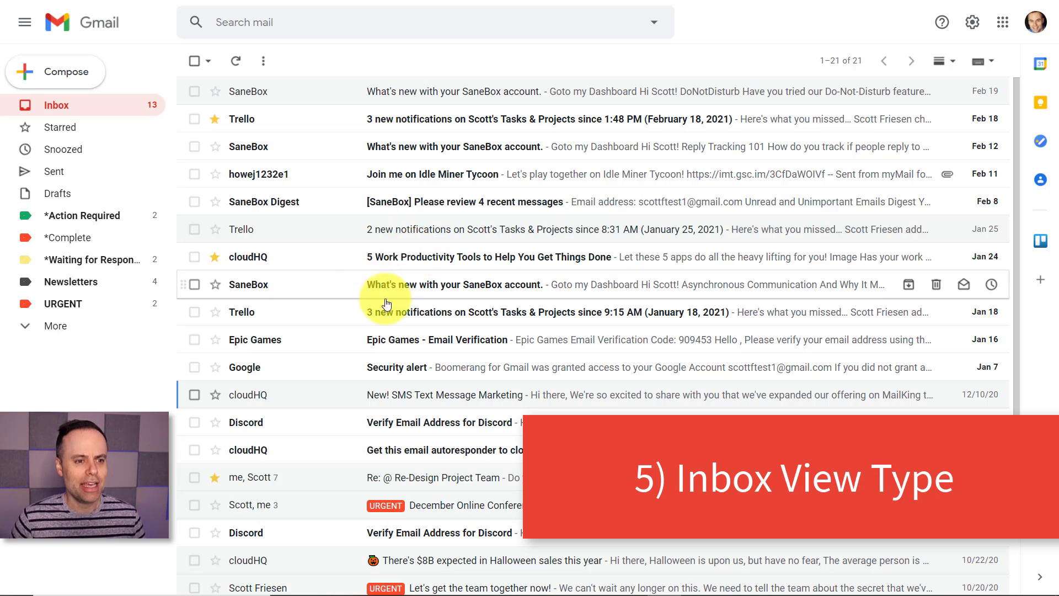
{"action": "scroll", "coordinate": [389, 323], "scroll_direction": "down", "scroll_amount": 3}
{"action": "scroll", "coordinate": [404, 341], "scroll_direction": "up", "scroll_amount": 3}
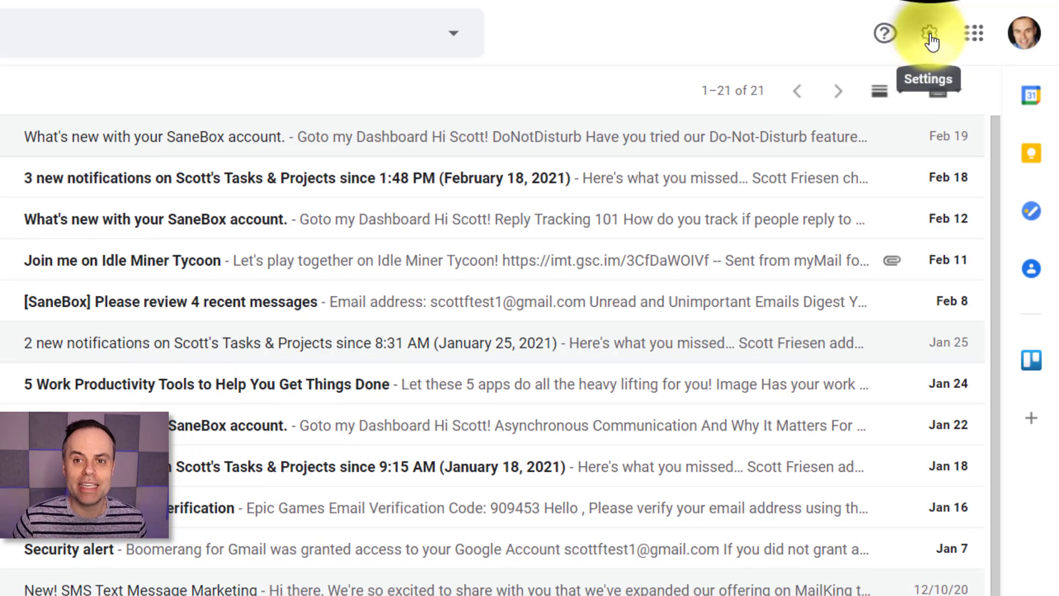
Show the Quick settings panel from the Settings gear
{"action": "left_click", "coordinate": [928, 38]}
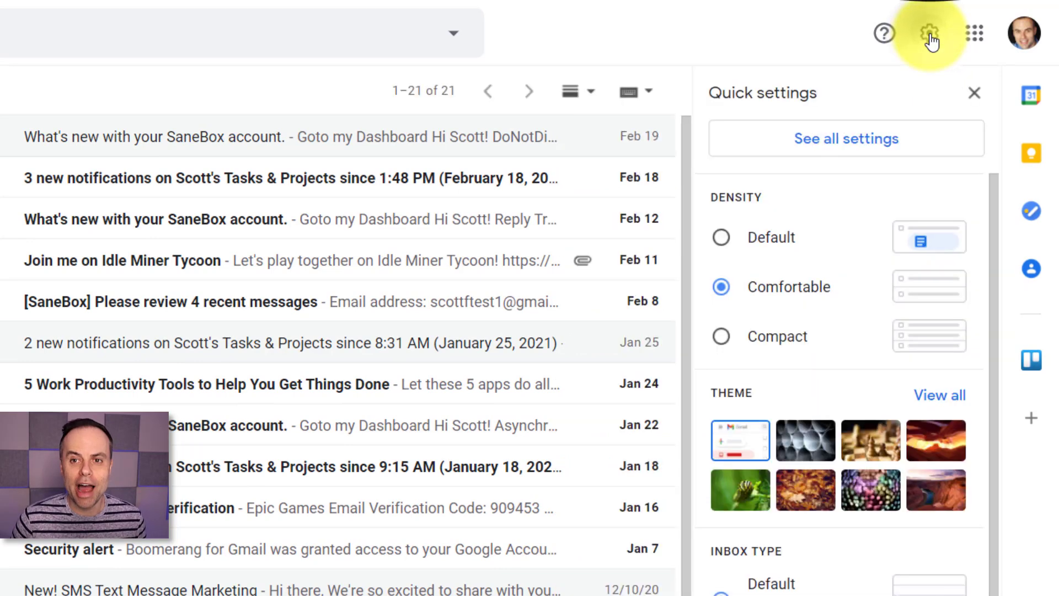
{"action": "scroll", "coordinate": [864, 336], "scroll_direction": "down", "scroll_amount": 1}
{"action": "scroll", "coordinate": [864, 337], "scroll_direction": "down", "scroll_amount": 3}
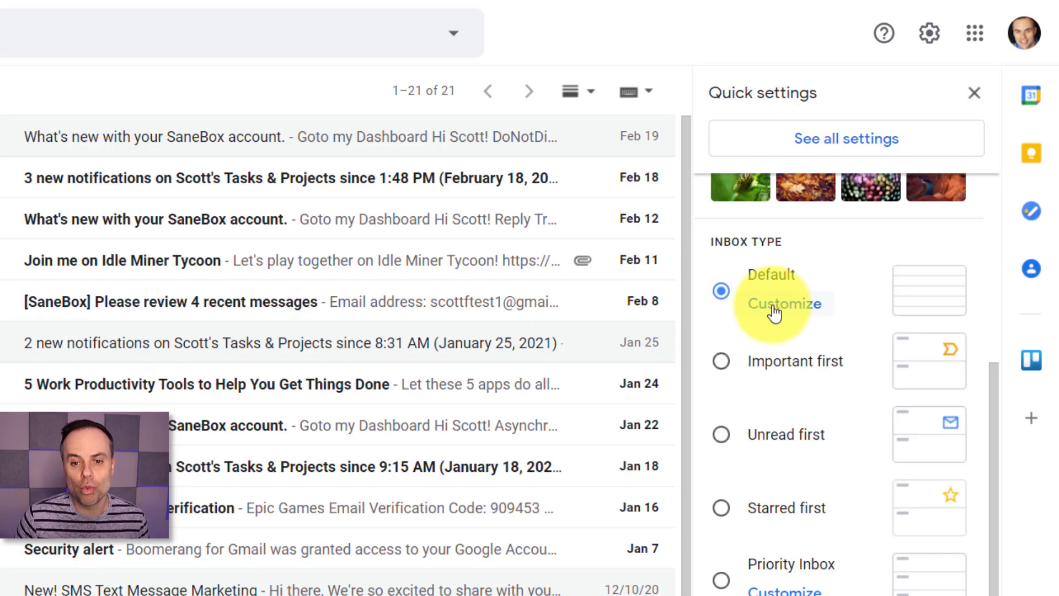
Select the Important first inbox type and toggle the Important section closed and open
{"action": "left_click", "coordinate": [722, 365]}
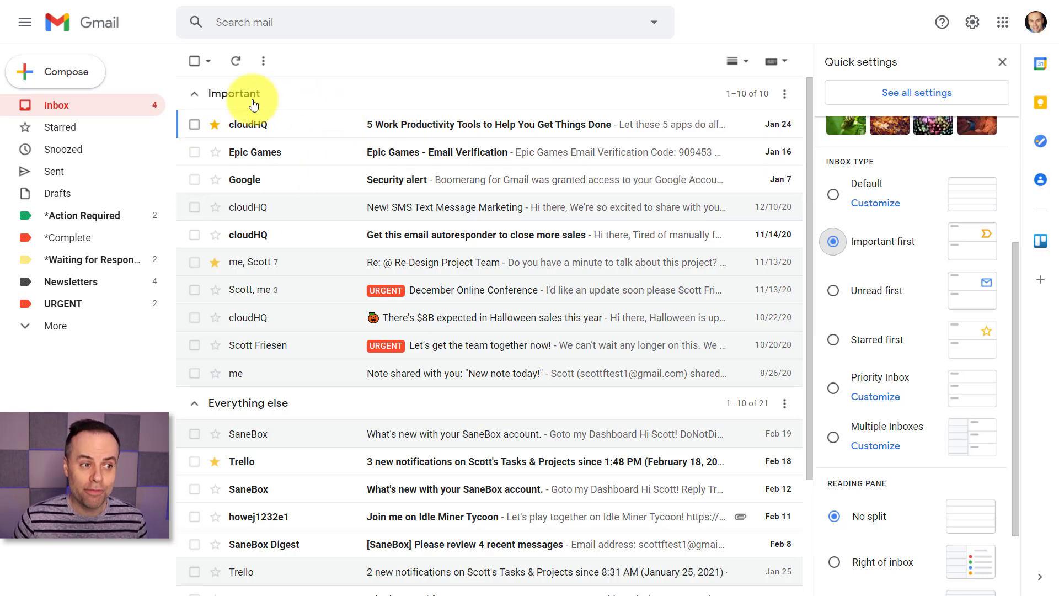
{"action": "left_click", "coordinate": [194, 100]}
{"action": "left_click", "coordinate": [193, 100]}
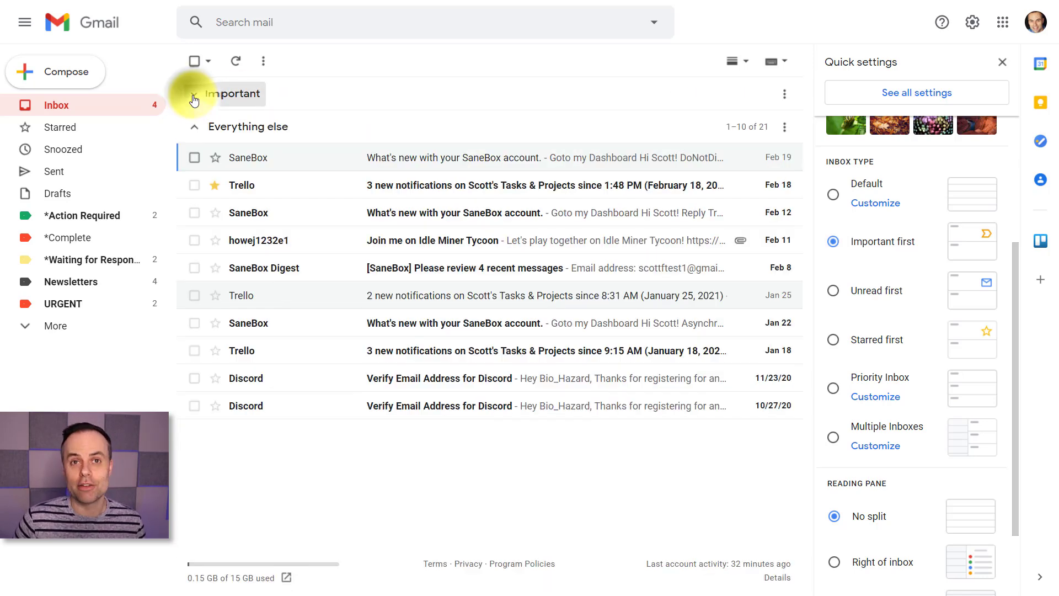
{"action": "scroll", "coordinate": [315, 224], "scroll_direction": "down", "scroll_amount": 3}
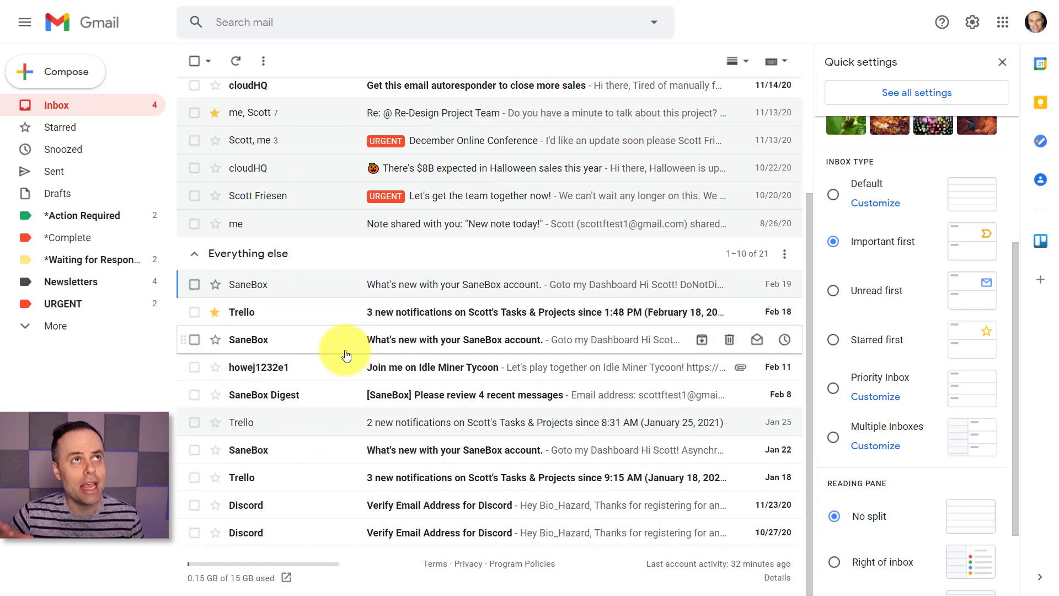
{"action": "scroll", "coordinate": [308, 402], "scroll_direction": "up", "scroll_amount": 3}
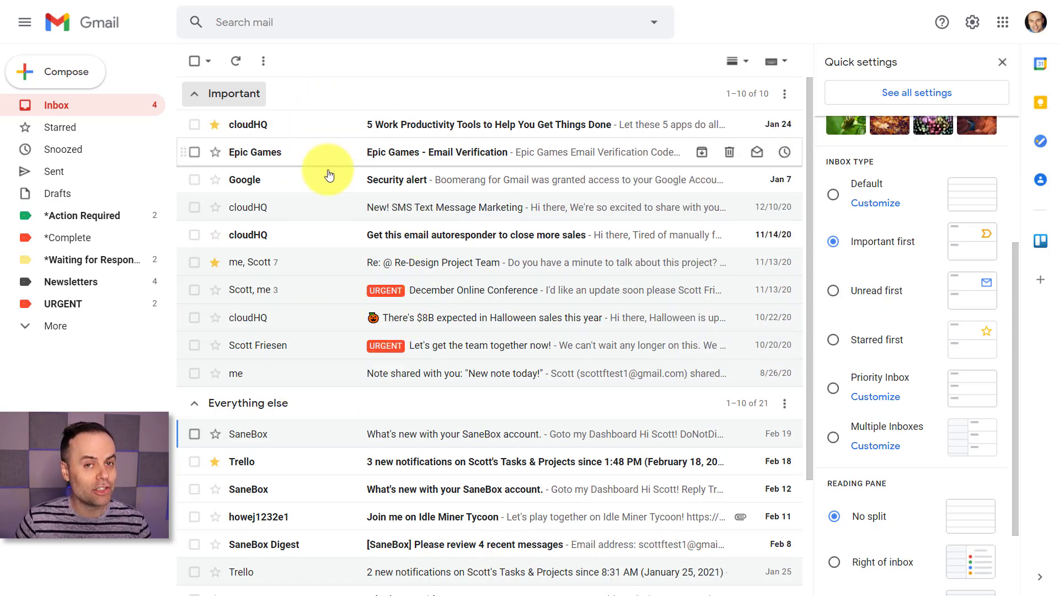
{"action": "scroll", "coordinate": [331, 177], "scroll_direction": "down", "scroll_amount": 3}
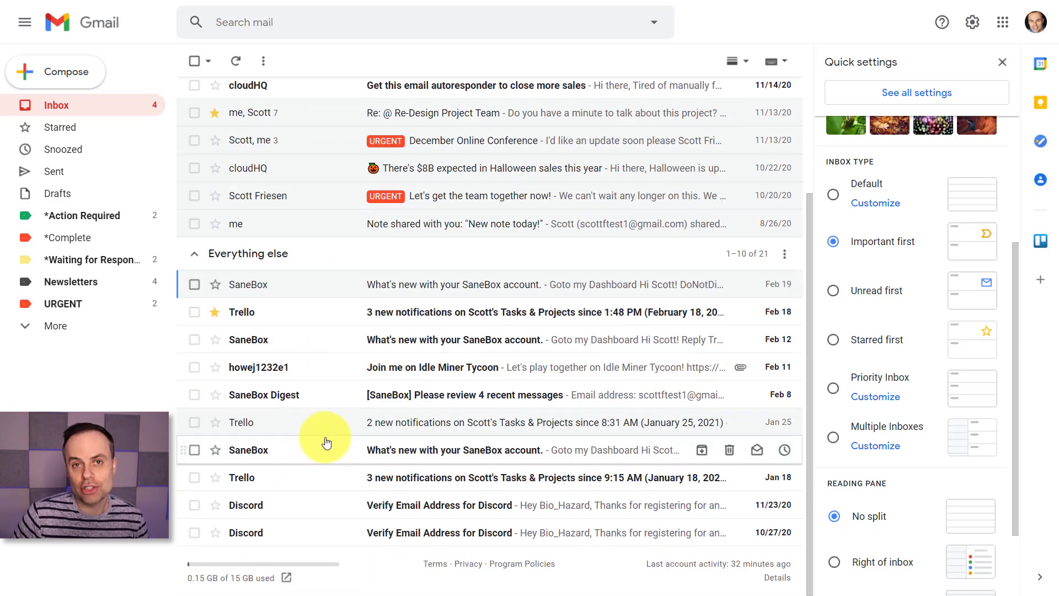
{"action": "scroll", "coordinate": [327, 442], "scroll_direction": "up", "scroll_amount": 3}
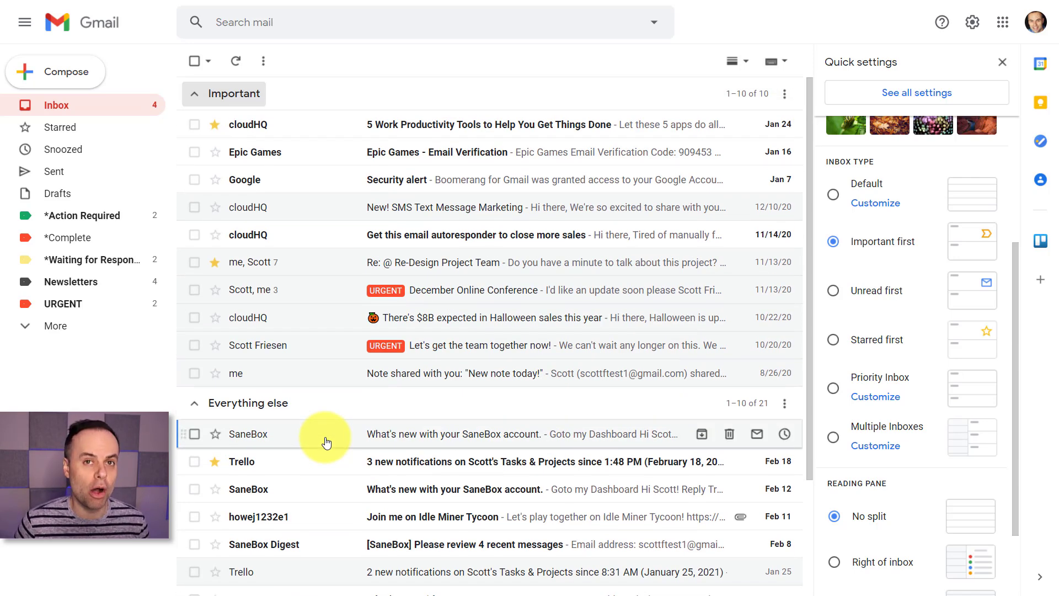
Select the Unread first inbox type
{"action": "left_click", "coordinate": [834, 293]}
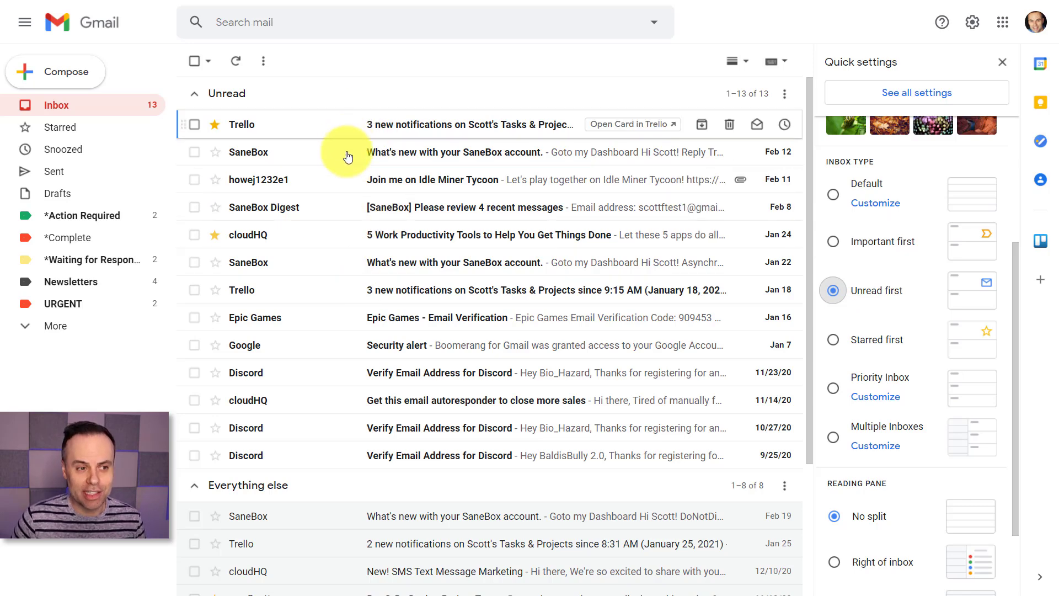
{"action": "scroll", "coordinate": [366, 301], "scroll_direction": "down", "scroll_amount": 3}
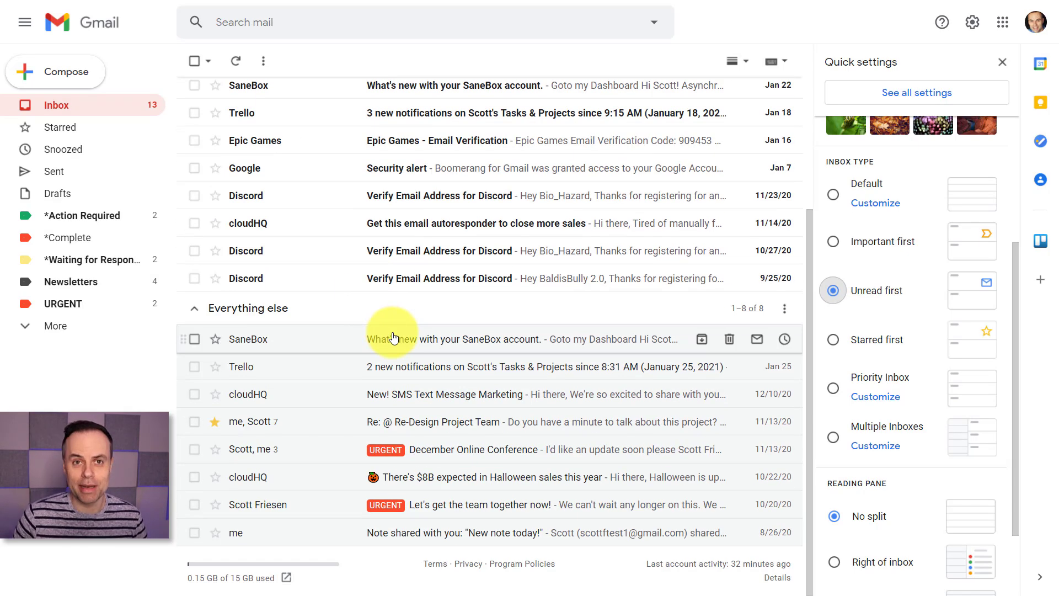
{"action": "scroll", "coordinate": [393, 338], "scroll_direction": "up", "scroll_amount": 3}
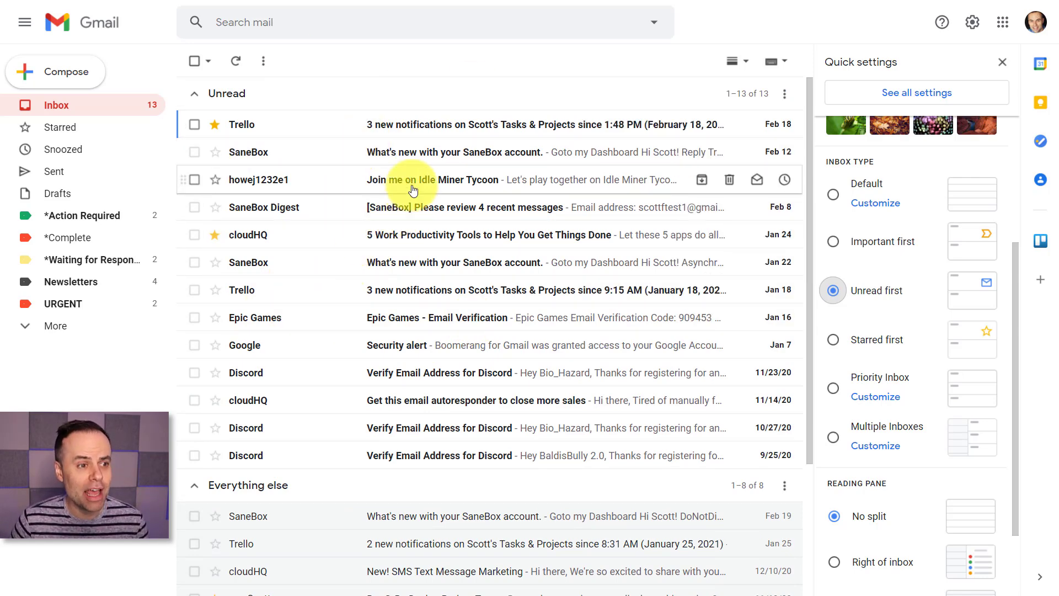
{"action": "scroll", "coordinate": [408, 340], "scroll_direction": "down", "scroll_amount": 3}
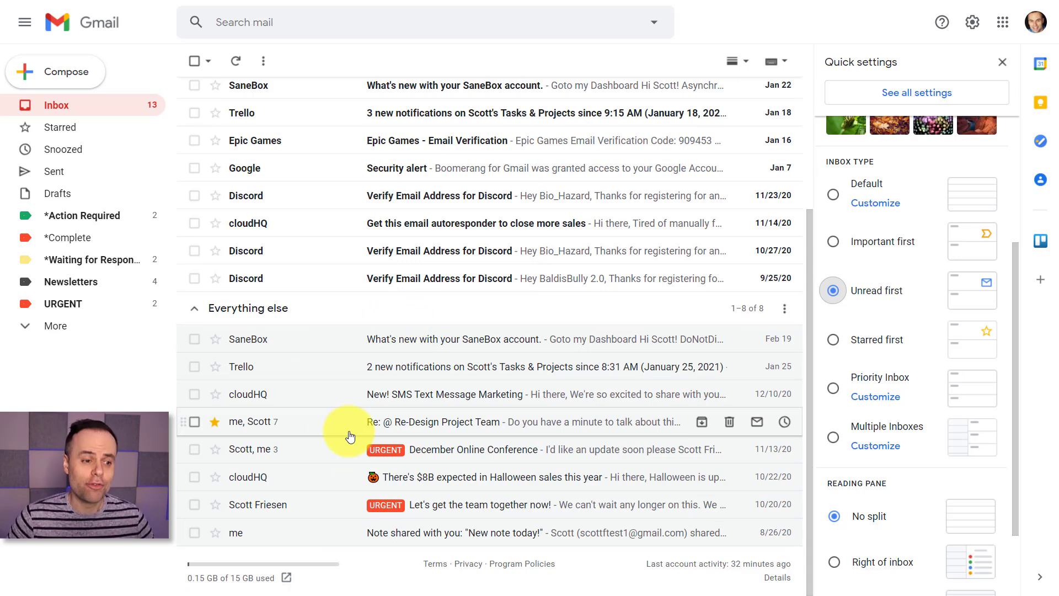
{"action": "scroll", "coordinate": [348, 436], "scroll_direction": "up", "scroll_amount": 3}
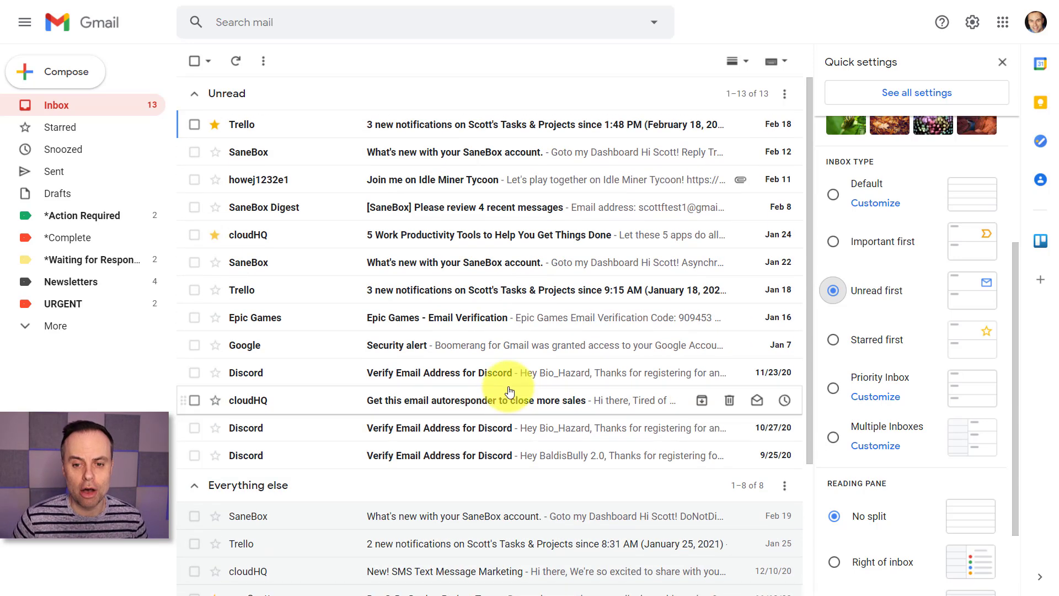
Select Starred first, star the SaneBox Digest email and reload the inbox
{"action": "left_click", "coordinate": [834, 348]}
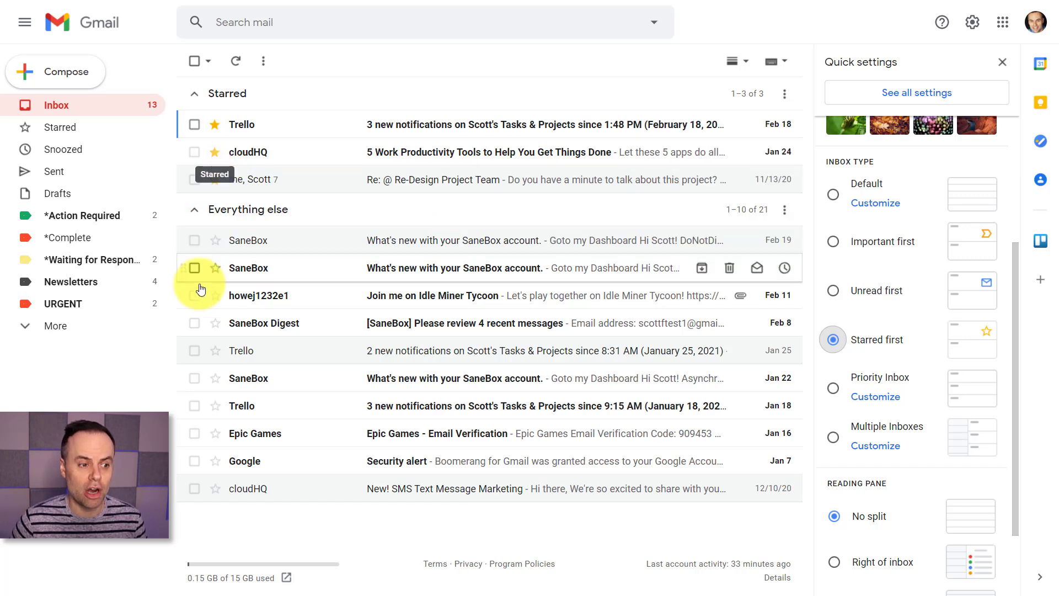
{"action": "left_click", "coordinate": [214, 323]}
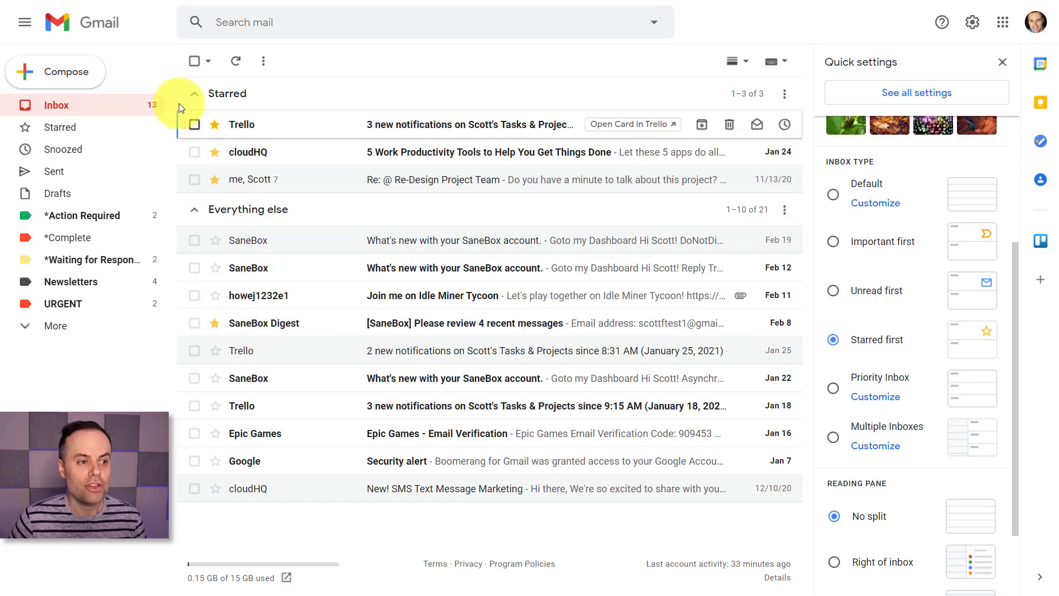
{"action": "left_click", "coordinate": [237, 63]}
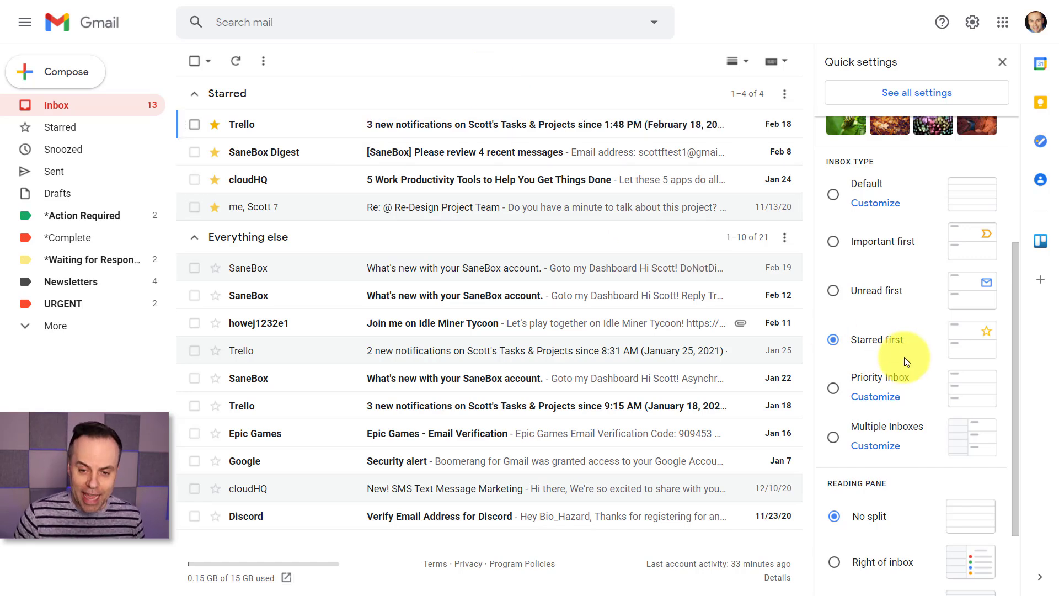
Switch the inbox to Priority Inbox, then to Multiple Inboxes
{"action": "left_click", "coordinate": [832, 391]}
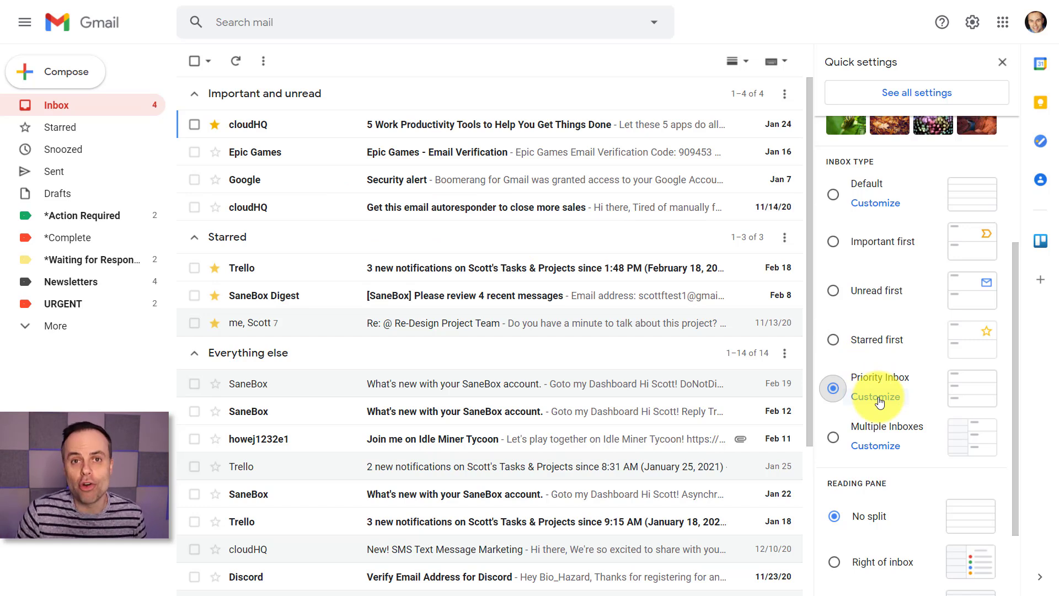
{"action": "left_click", "coordinate": [834, 439]}
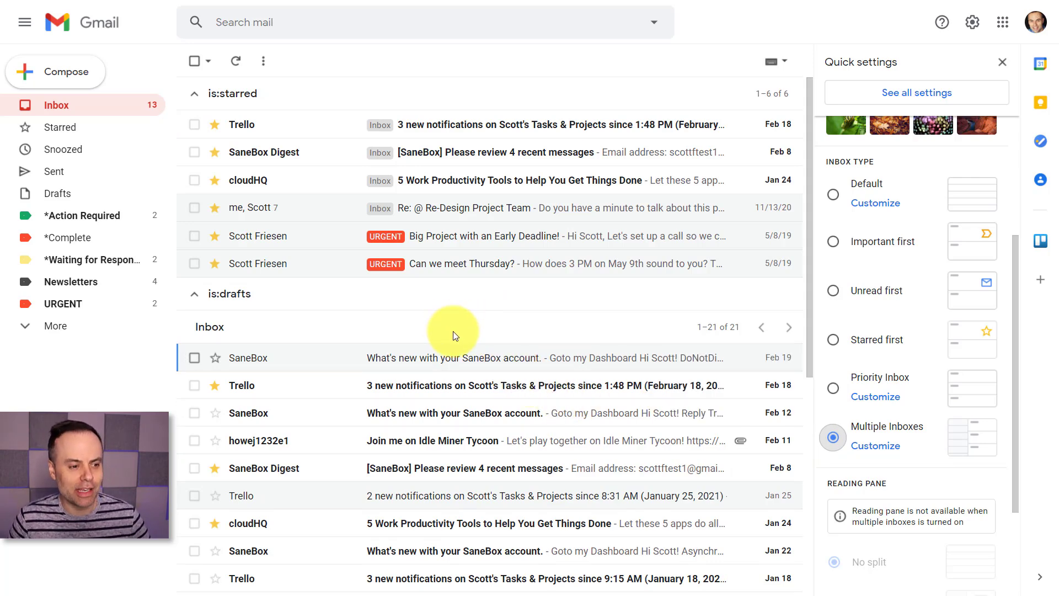
{"action": "scroll", "coordinate": [334, 289], "scroll_direction": "down", "scroll_amount": 2}
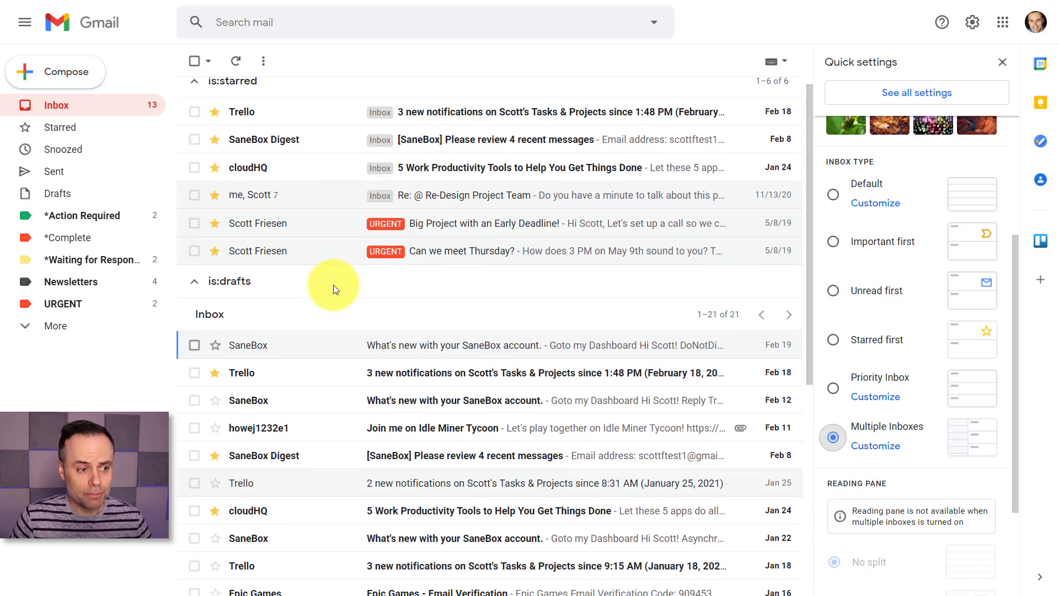
{"action": "scroll", "coordinate": [333, 286], "scroll_direction": "down", "scroll_amount": 1}
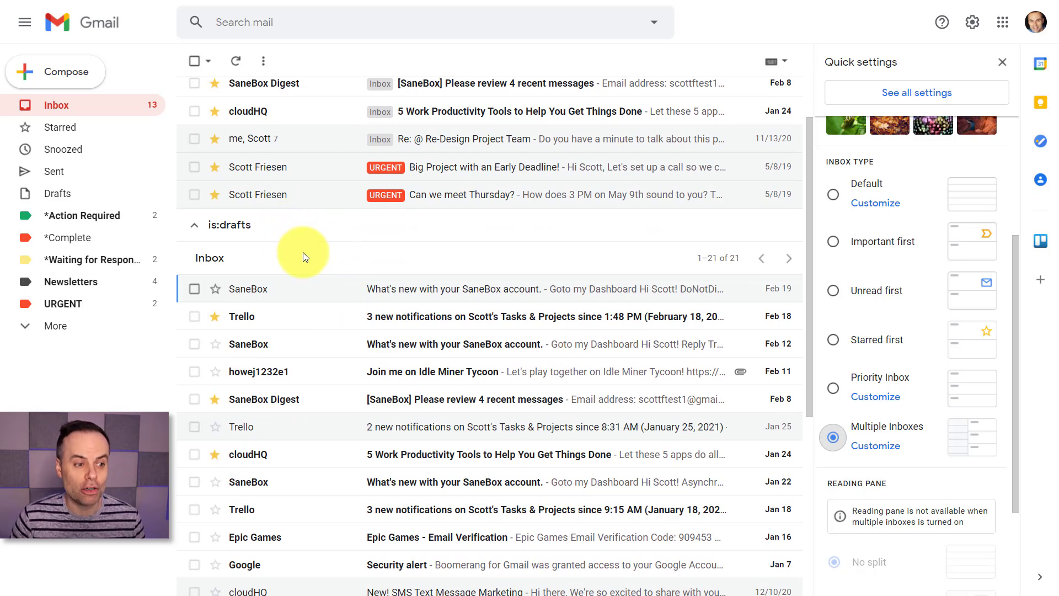
{"action": "scroll", "coordinate": [356, 377], "scroll_direction": "up", "scroll_amount": 2}
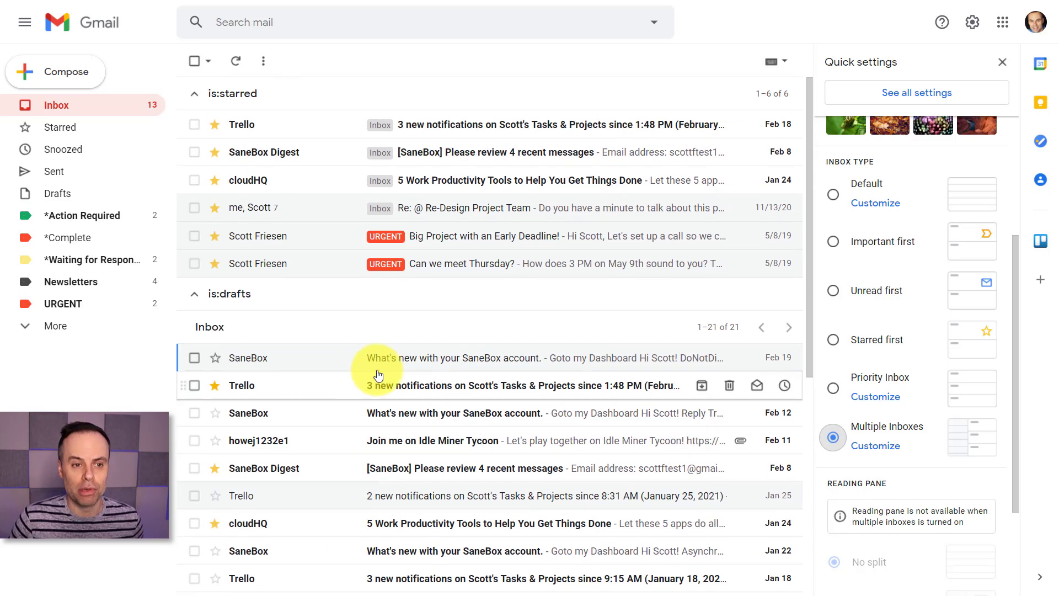
{"action": "left_click", "coordinate": [873, 451]}
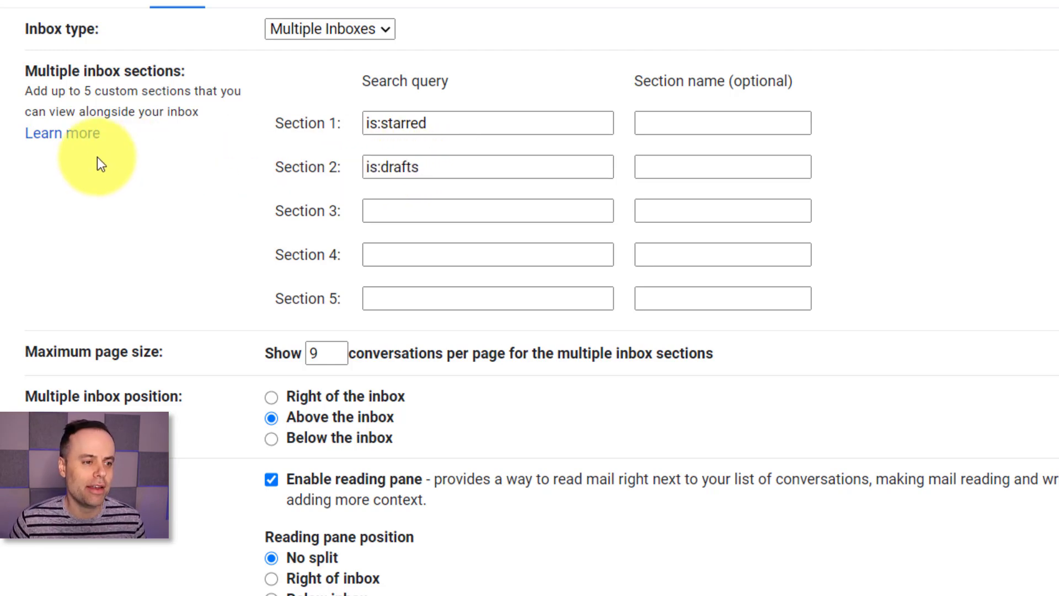
{"action": "left_click", "coordinate": [60, 141]}
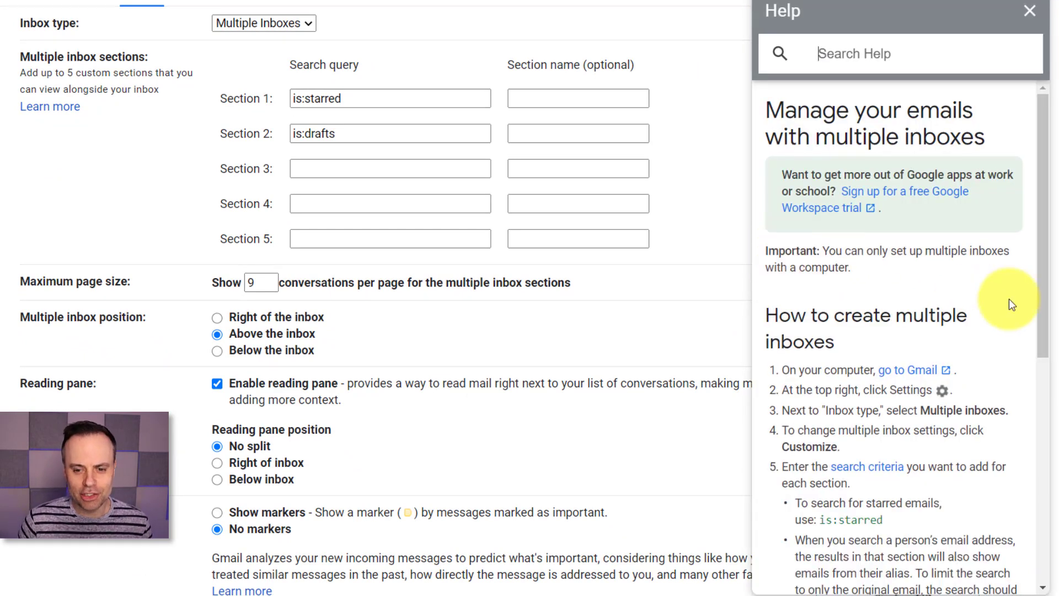
{"action": "scroll", "coordinate": [972, 302], "scroll_direction": "down", "scroll_amount": 3}
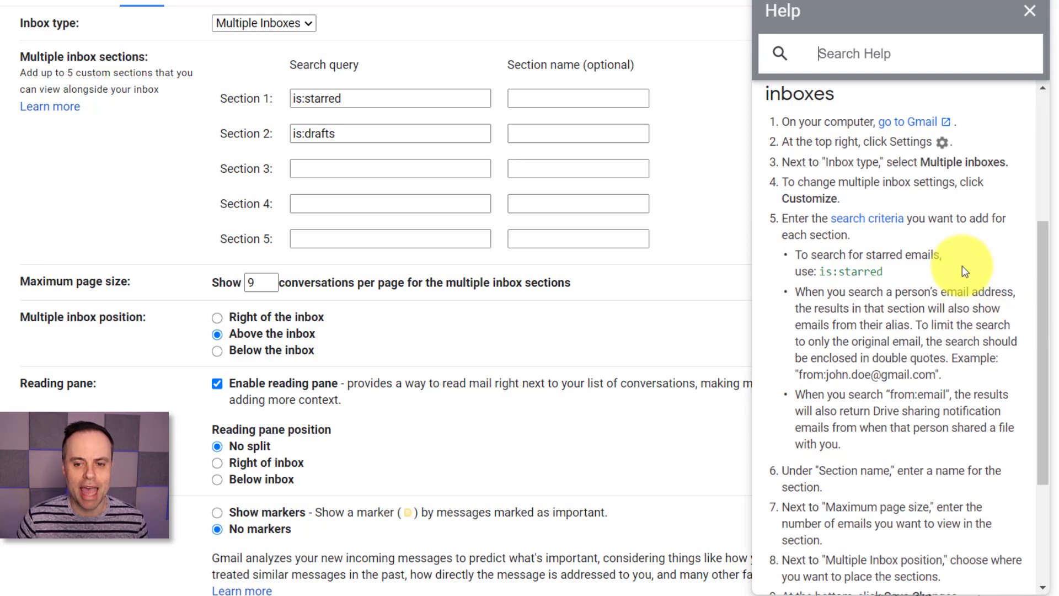
{"action": "scroll", "coordinate": [963, 265], "scroll_direction": "down", "scroll_amount": 2}
{"action": "scroll", "coordinate": [963, 268], "scroll_direction": "up", "scroll_amount": 3}
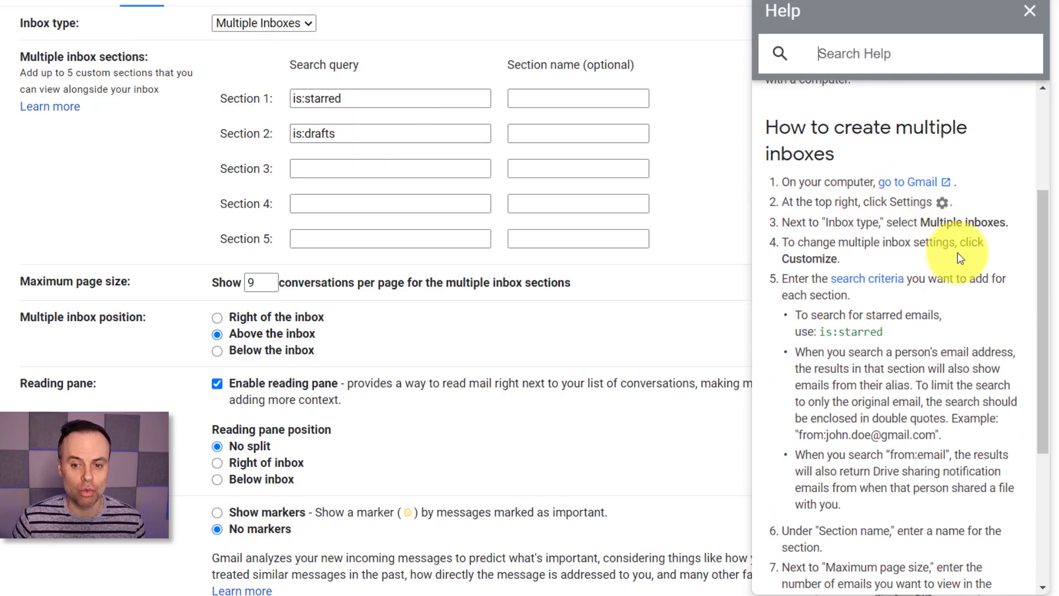
{"action": "scroll", "coordinate": [958, 257], "scroll_direction": "down", "scroll_amount": 2}
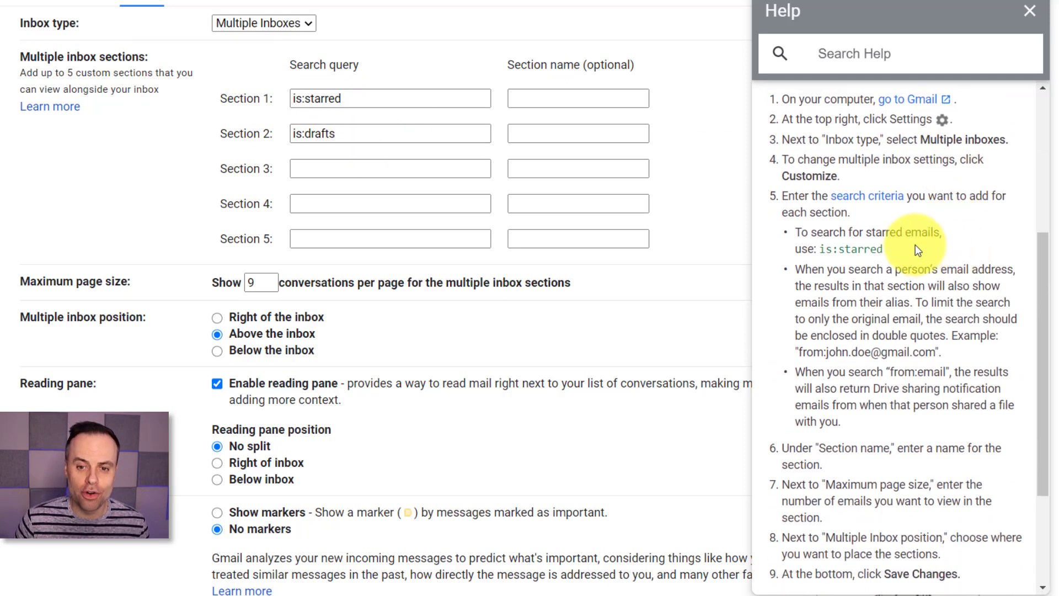
{"action": "left_click", "coordinate": [861, 198]}
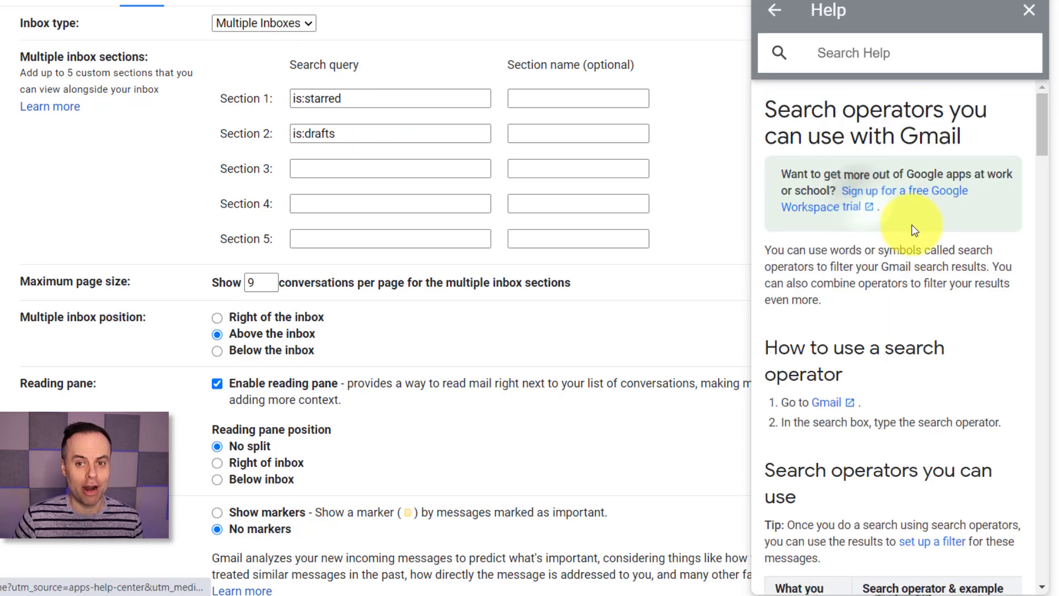
{"action": "scroll", "coordinate": [1003, 328], "scroll_direction": "down", "scroll_amount": 3}
{"action": "scroll", "coordinate": [1003, 320], "scroll_direction": "down", "scroll_amount": 3}
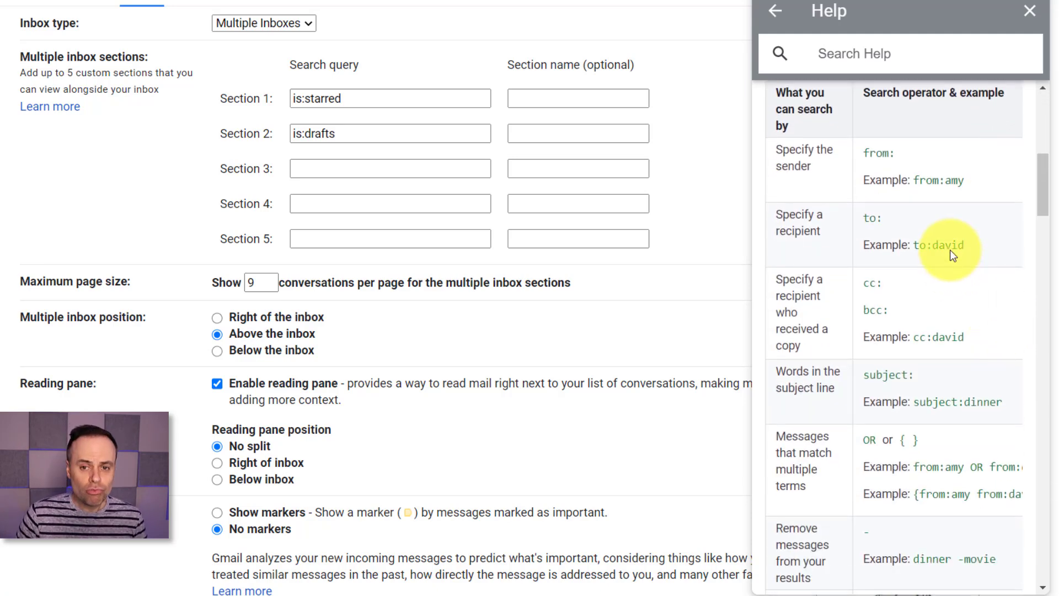
{"action": "scroll", "coordinate": [946, 212], "scroll_direction": "up", "scroll_amount": 1}
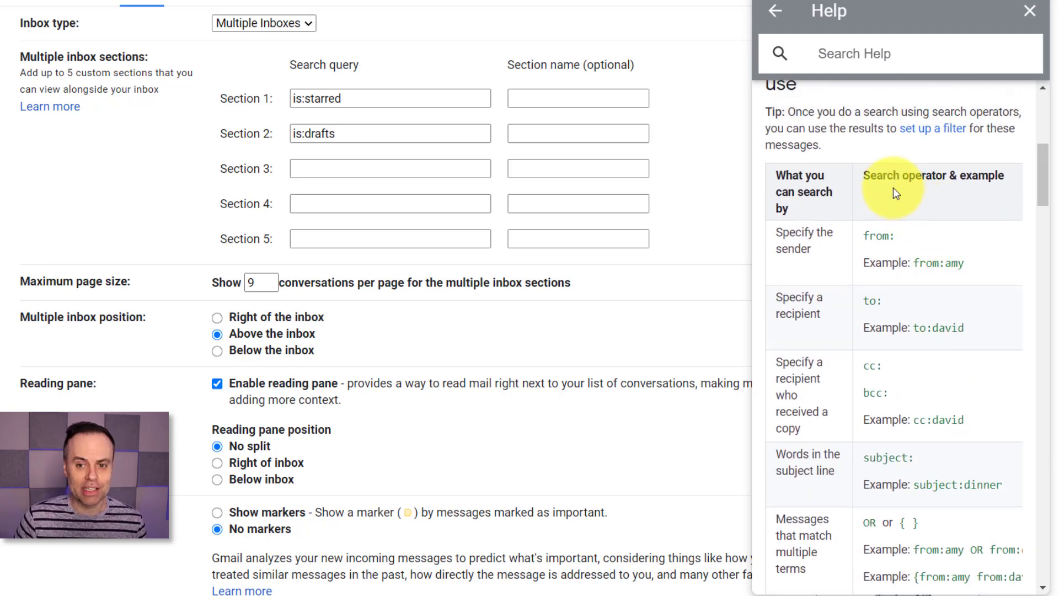
{"action": "scroll", "coordinate": [970, 257], "scroll_direction": "down", "scroll_amount": 1}
{"action": "scroll", "coordinate": [961, 256], "scroll_direction": "down", "scroll_amount": 3}
{"action": "scroll", "coordinate": [957, 282], "scroll_direction": "down", "scroll_amount": 1}
{"action": "scroll", "coordinate": [951, 303], "scroll_direction": "down", "scroll_amount": 3}
{"action": "scroll", "coordinate": [949, 318], "scroll_direction": "down", "scroll_amount": 4}
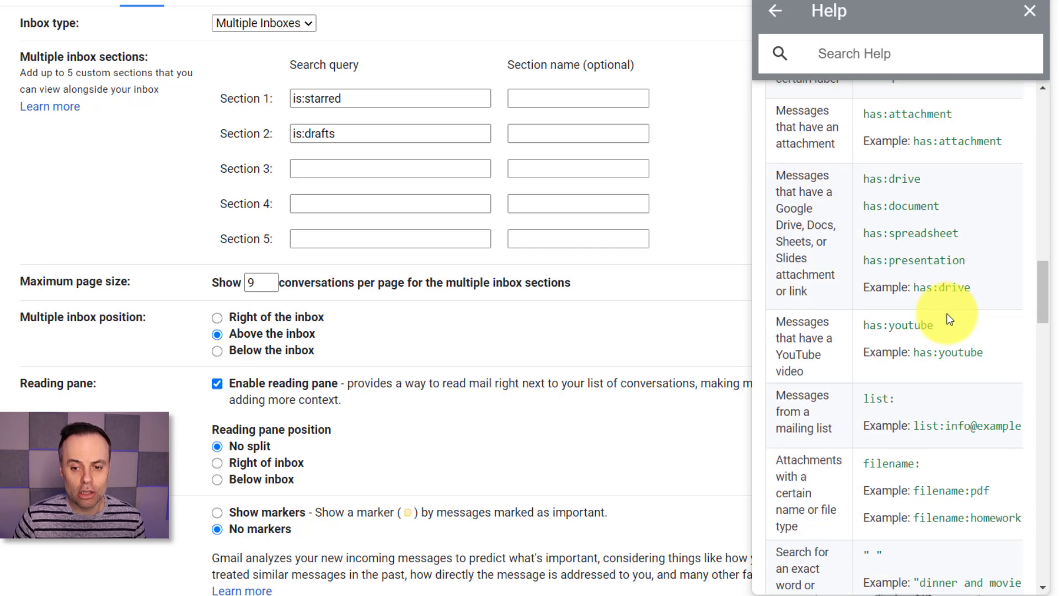
{"action": "scroll", "coordinate": [921, 321], "scroll_direction": "down", "scroll_amount": 3}
{"action": "scroll", "coordinate": [921, 318], "scroll_direction": "up", "scroll_amount": 2}
{"action": "scroll", "coordinate": [922, 319], "scroll_direction": "up", "scroll_amount": 5}
{"action": "scroll", "coordinate": [922, 324], "scroll_direction": "up", "scroll_amount": 5}
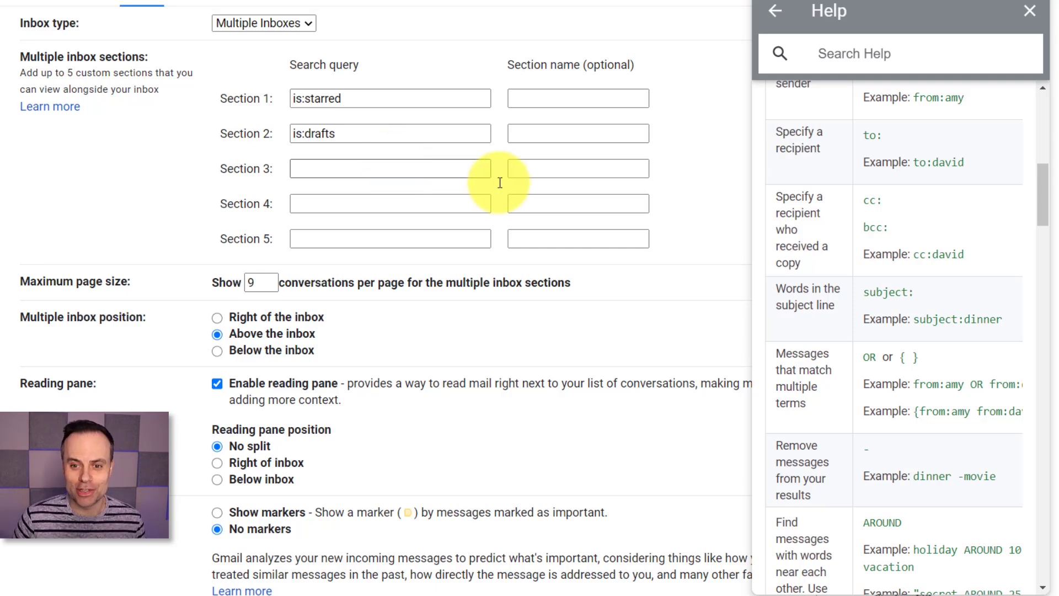
{"action": "scroll", "coordinate": [919, 313], "scroll_direction": "up", "scroll_amount": 5}
{"action": "scroll", "coordinate": [942, 313], "scroll_direction": "up", "scroll_amount": 5}
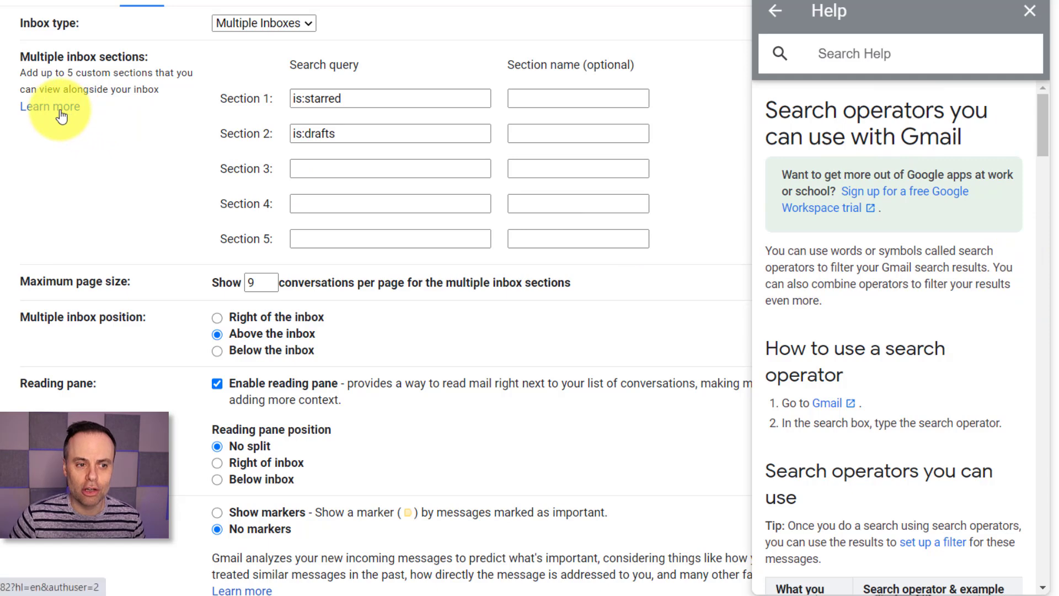
{"action": "scroll", "coordinate": [960, 325], "scroll_direction": "down", "scroll_amount": 2}
{"action": "scroll", "coordinate": [961, 325], "scroll_direction": "down", "scroll_amount": 1}
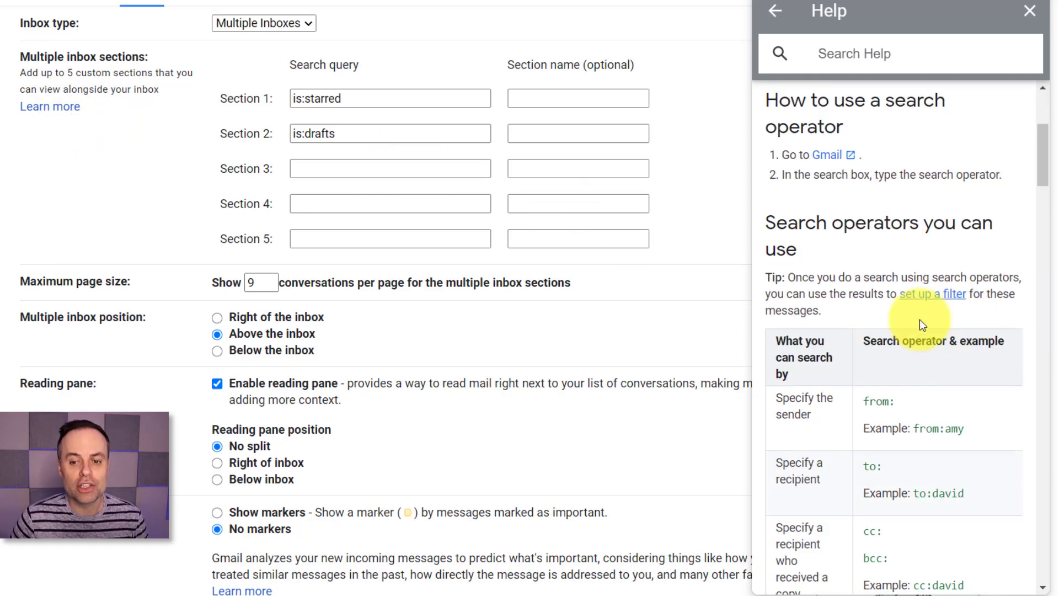
{"action": "scroll", "coordinate": [920, 323], "scroll_direction": "down", "scroll_amount": 1}
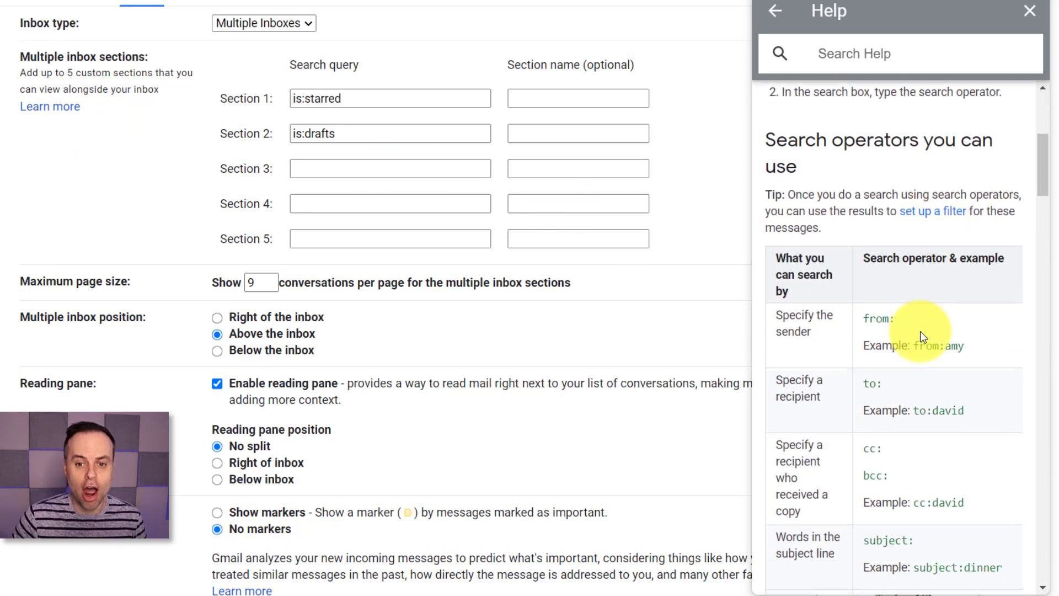
Close the search operators help and the Quick settings panel
{"action": "left_click", "coordinate": [1030, 13]}
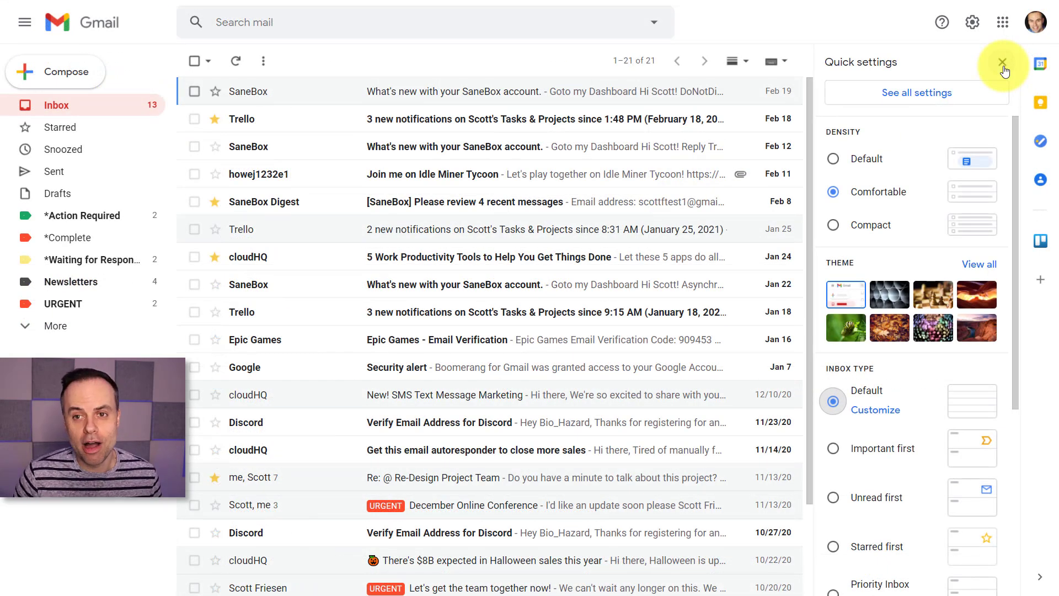
{"action": "left_click", "coordinate": [1003, 63]}
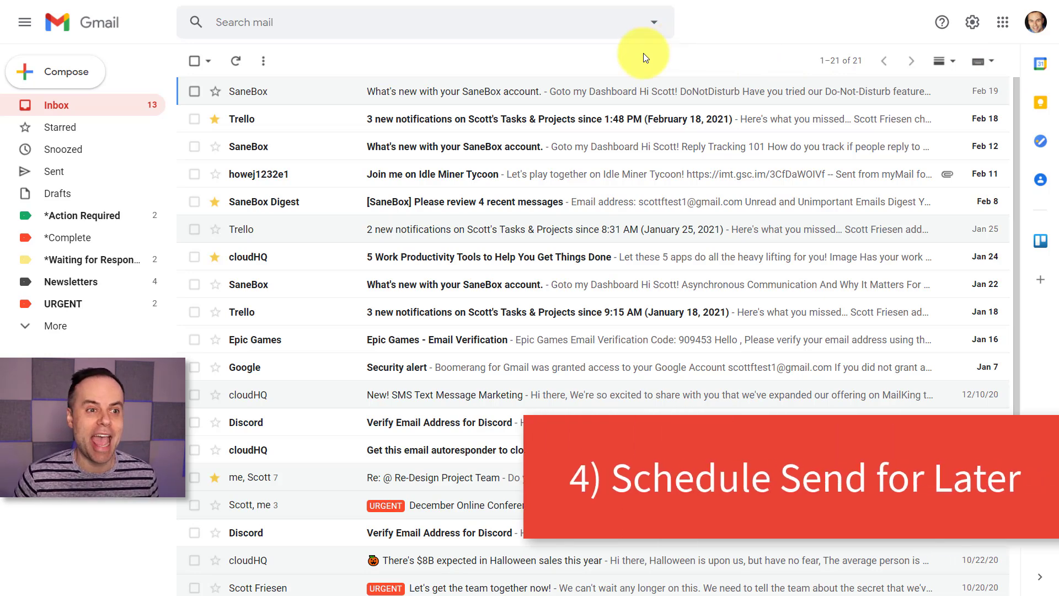
Compose a full-screen message to the suggested contact, reveal send-later and start the subject Fake Subject
{"action": "left_click", "coordinate": [69, 80]}
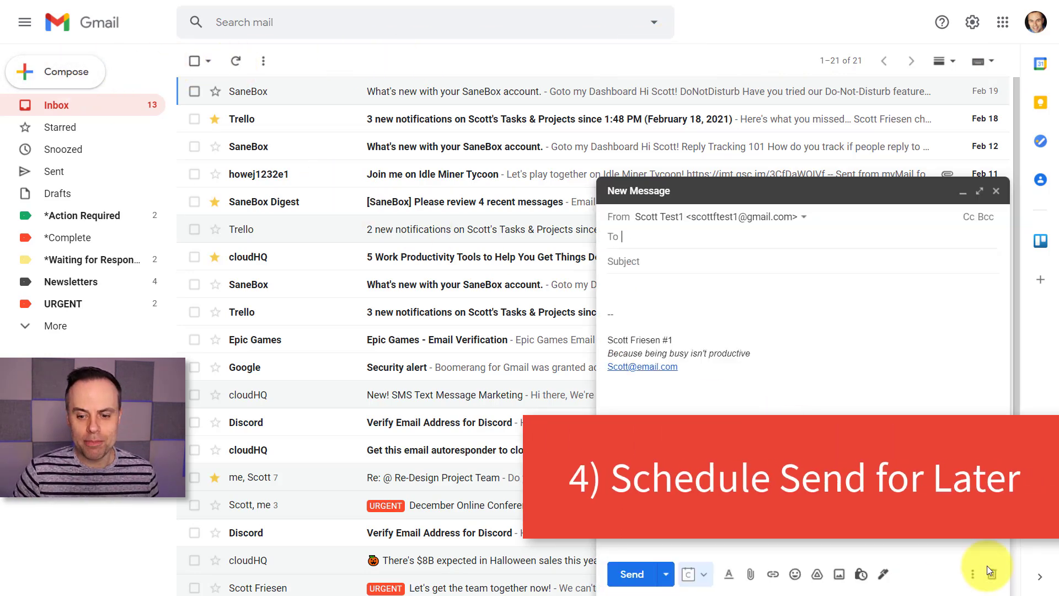
{"action": "left_click", "coordinate": [985, 192]}
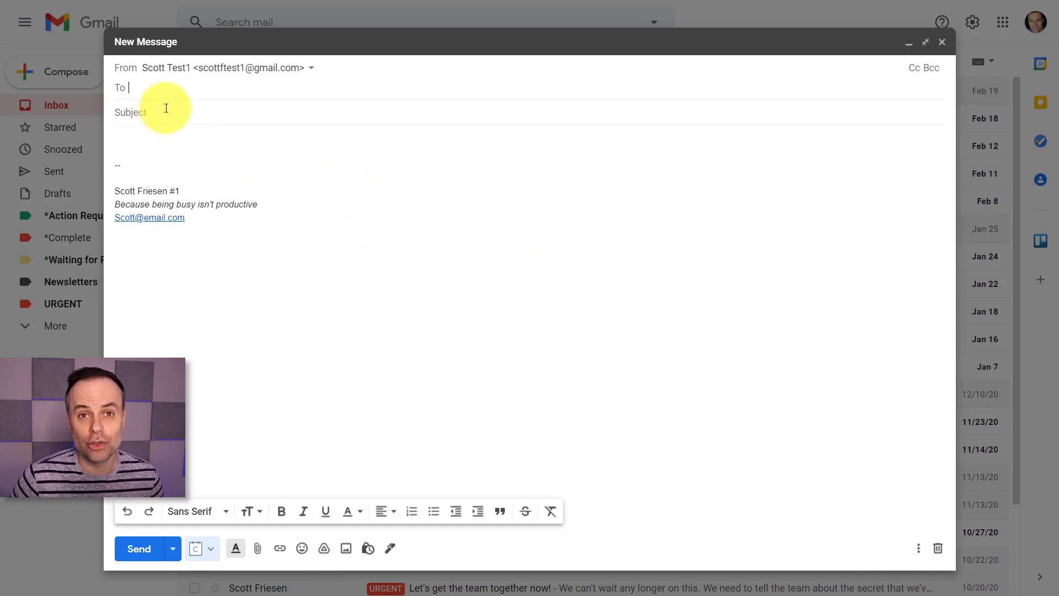
{"action": "type", "text": "sc"}
{"action": "left_click", "coordinate": [207, 108]}
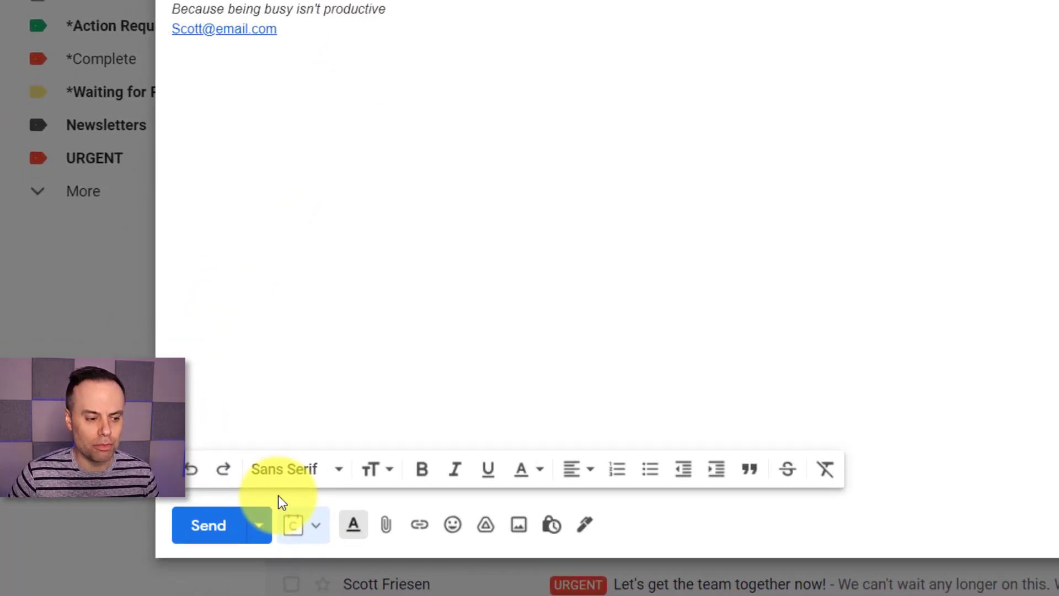
{"action": "left_click", "coordinate": [260, 529]}
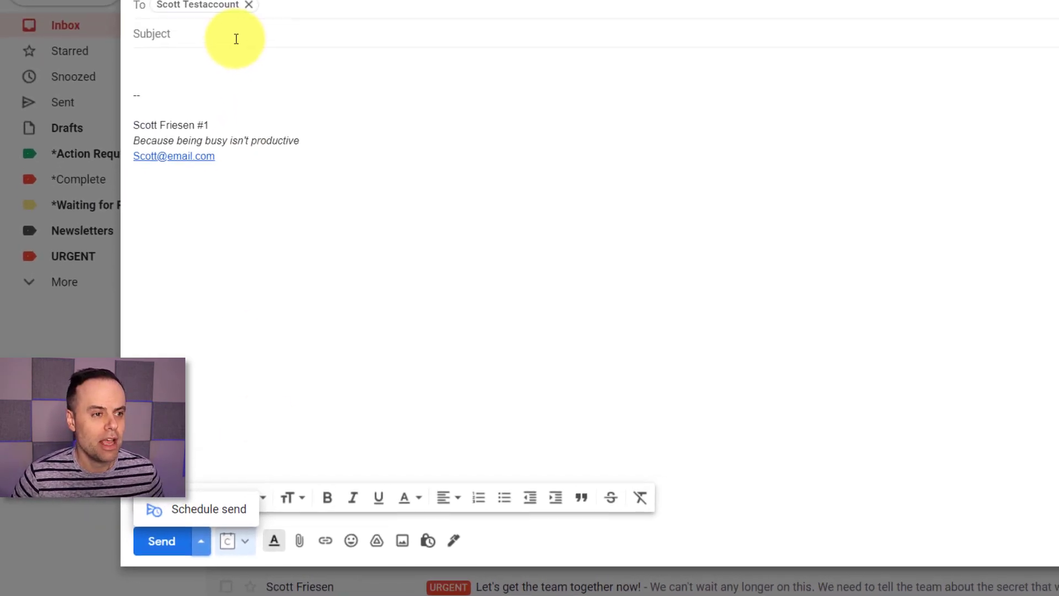
{"action": "left_click", "coordinate": [234, 43]}
{"action": "type", "text": "Fake Subject"}
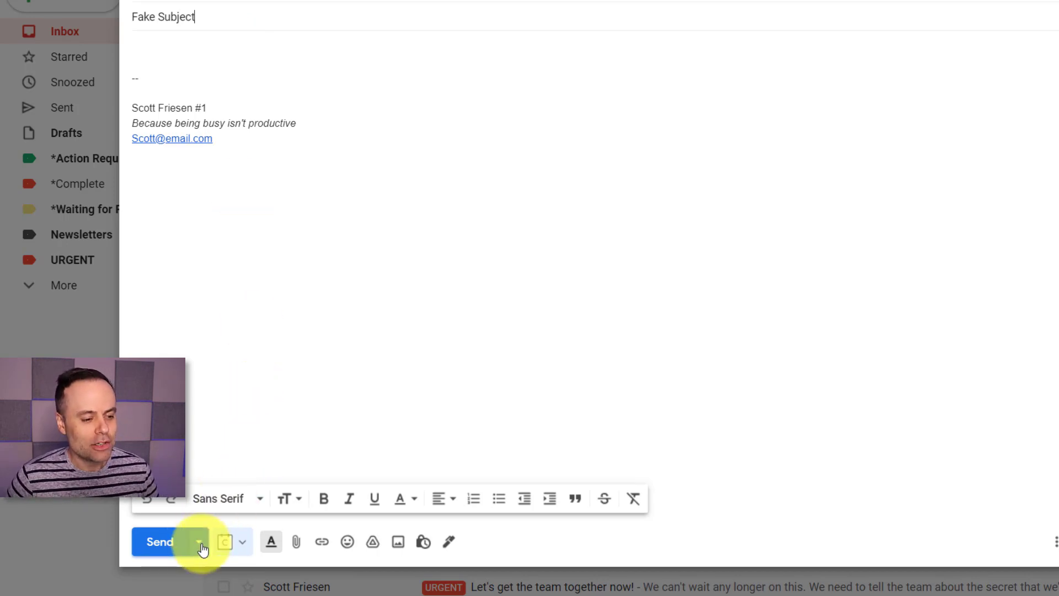
Choose a custom schedule of February 25 and edit the send time toward 1:30 PM
{"action": "left_click", "coordinate": [203, 520]}
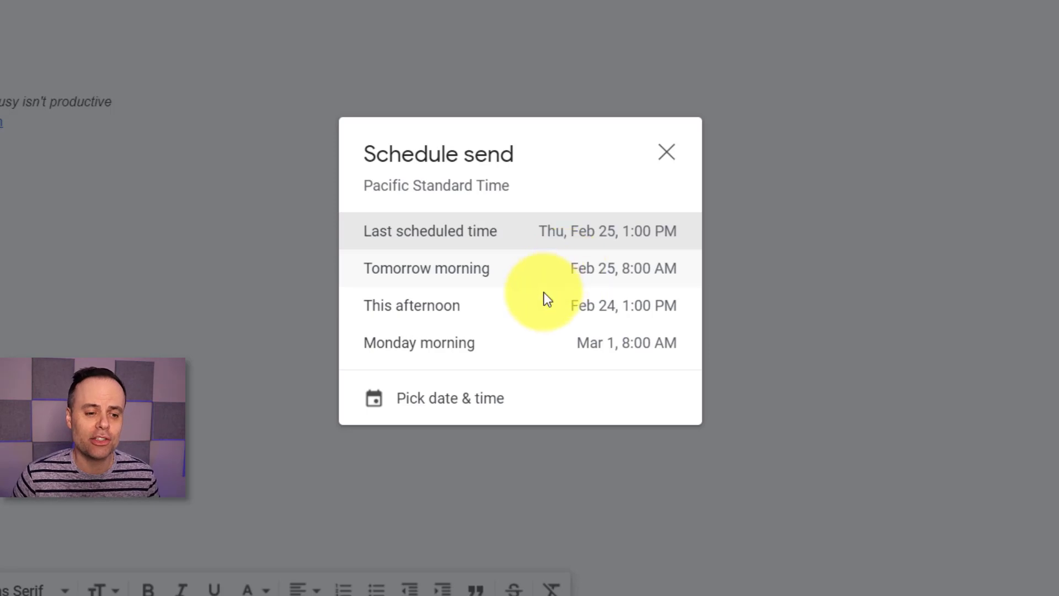
{"action": "left_click", "coordinate": [427, 399]}
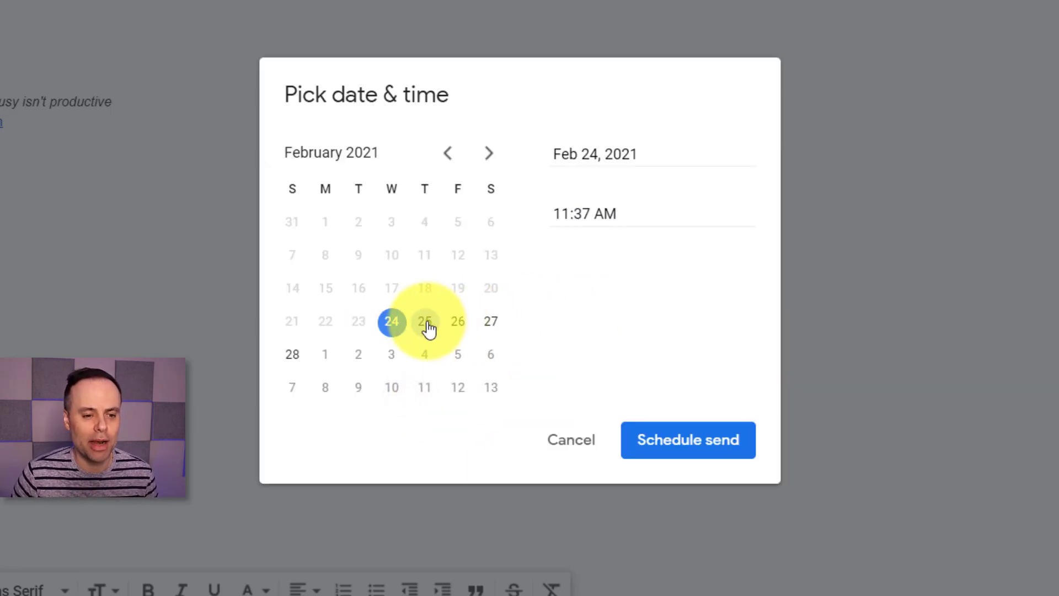
{"action": "left_click", "coordinate": [428, 328]}
{"action": "left_click", "coordinate": [589, 213]}
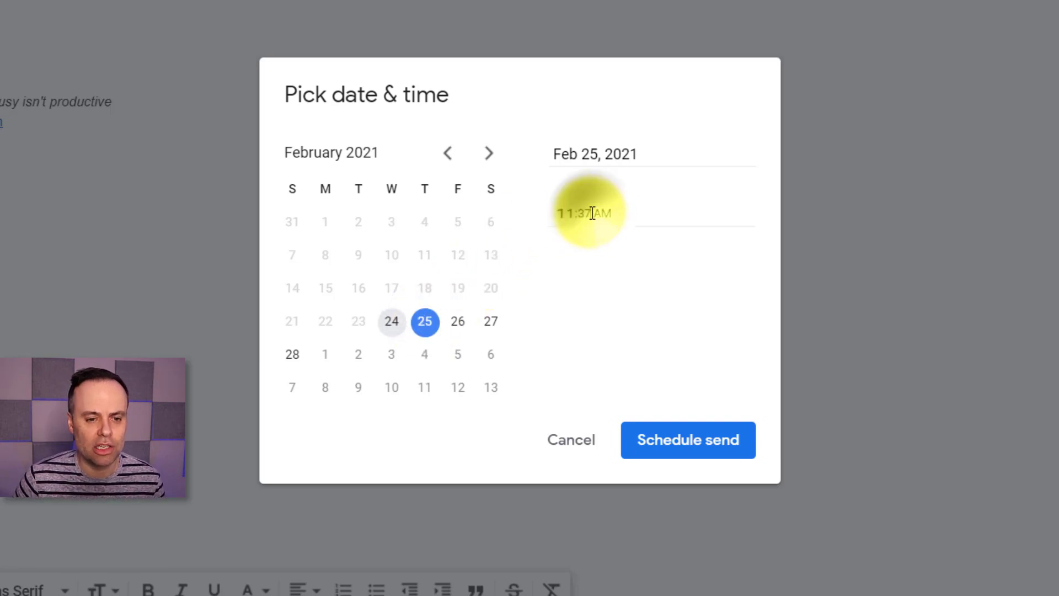
{"action": "left_click_drag", "start_coordinate": [584, 213], "coordinate": [486, 225]}
{"action": "type", "text": "1"}
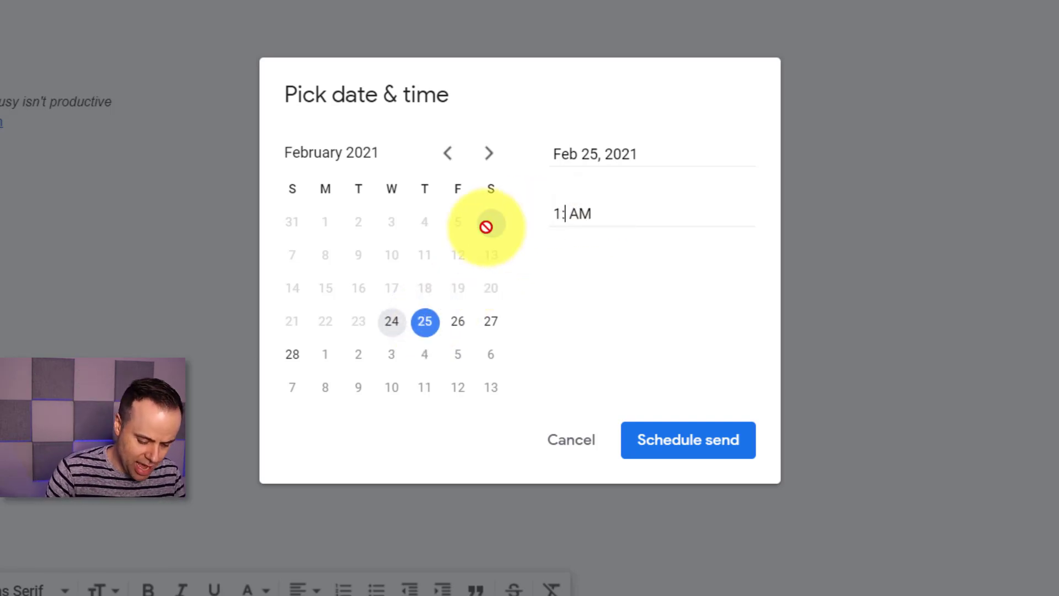
{"action": "type", "text": ":30"}
{"action": "key", "text": "Right"}
{"action": "key", "text": "Right"}
{"action": "key", "text": "BackSpace"}
{"action": "type", "text": "P"}
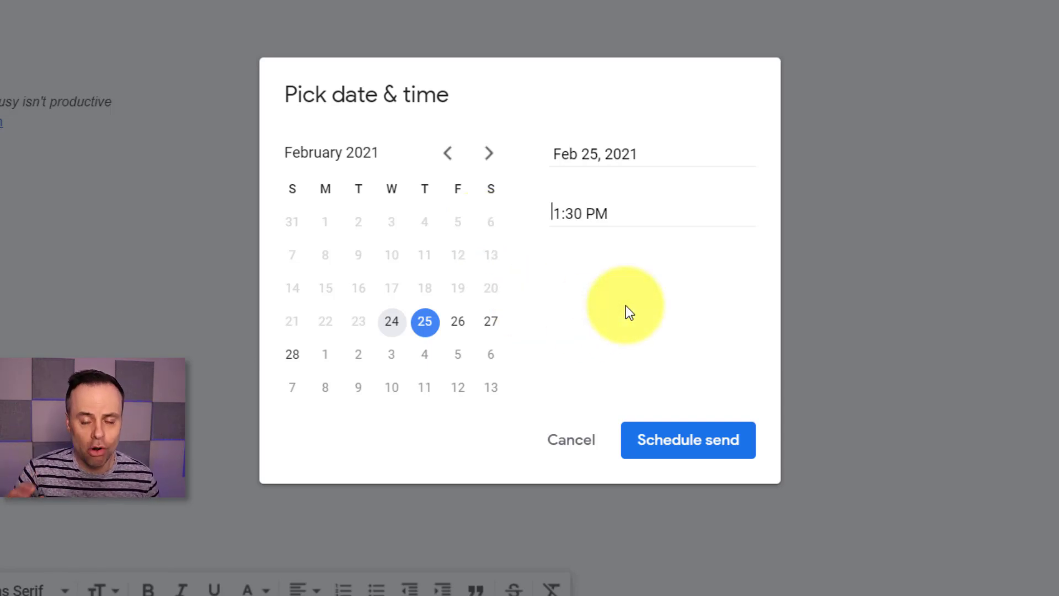
Confirm the scheduled send and reopen Fake Subject from the Scheduled folder
{"action": "left_click", "coordinate": [676, 450]}
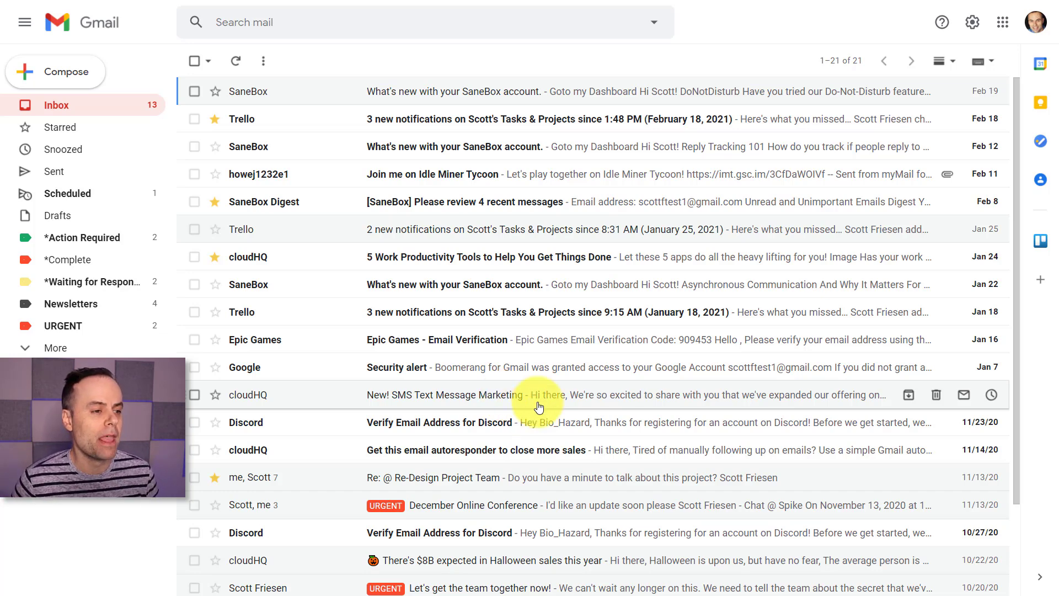
{"action": "left_click", "coordinate": [70, 192]}
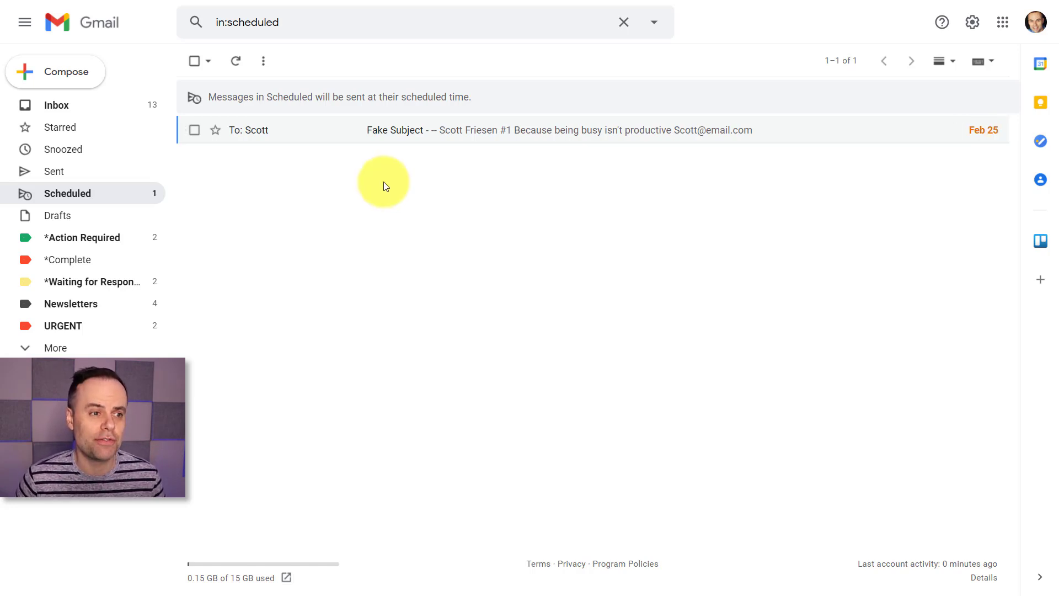
{"action": "left_click", "coordinate": [293, 132]}
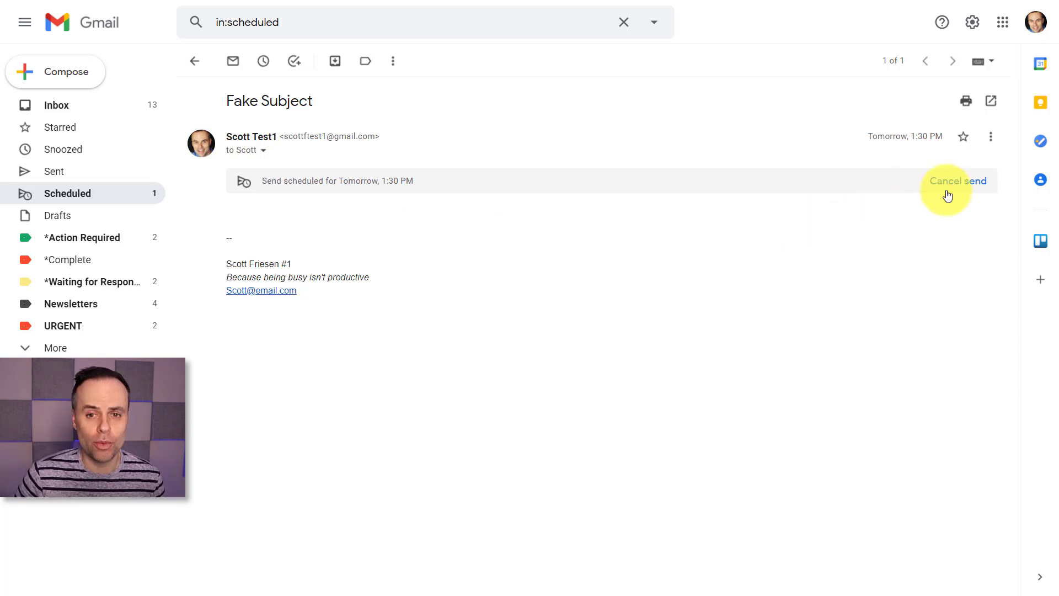
Cancel the scheduled send and discard the returned Fake Subject draft
{"action": "left_click", "coordinate": [962, 183]}
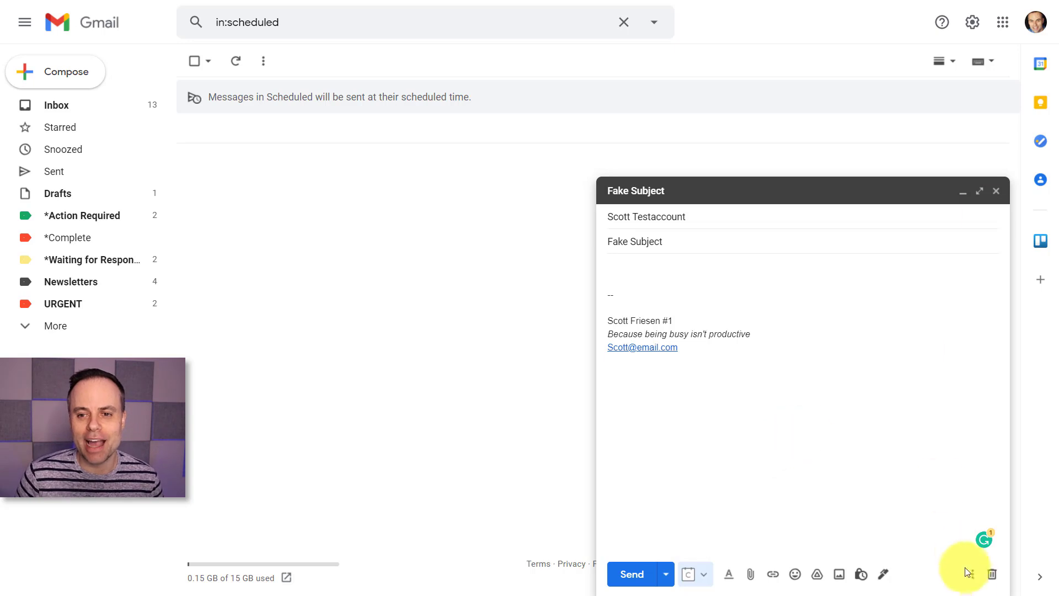
{"action": "left_click", "coordinate": [992, 575]}
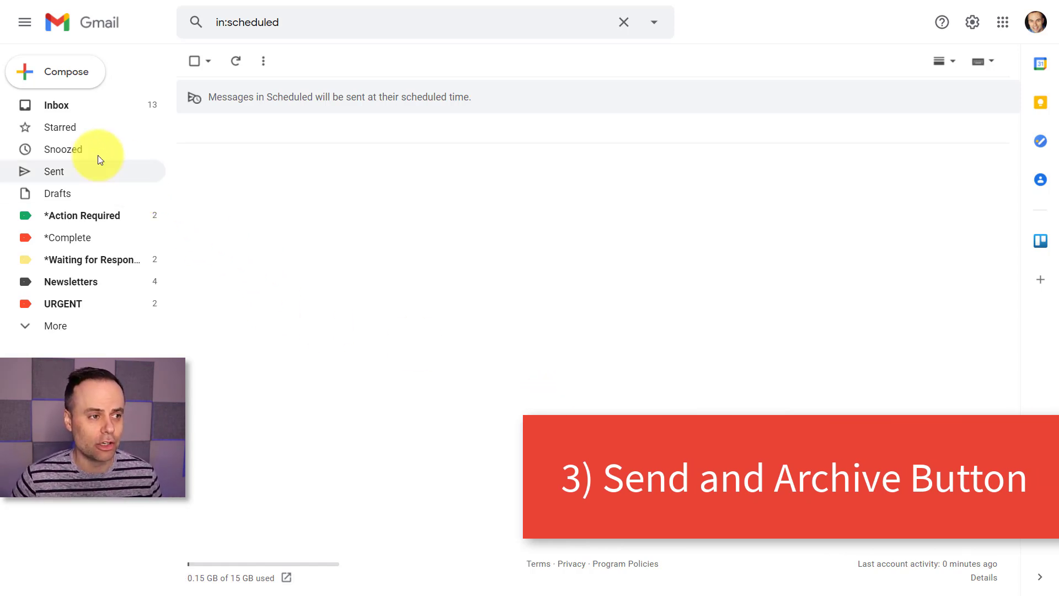
Return to the inbox message list from the left sidebar
{"action": "left_click", "coordinate": [84, 109]}
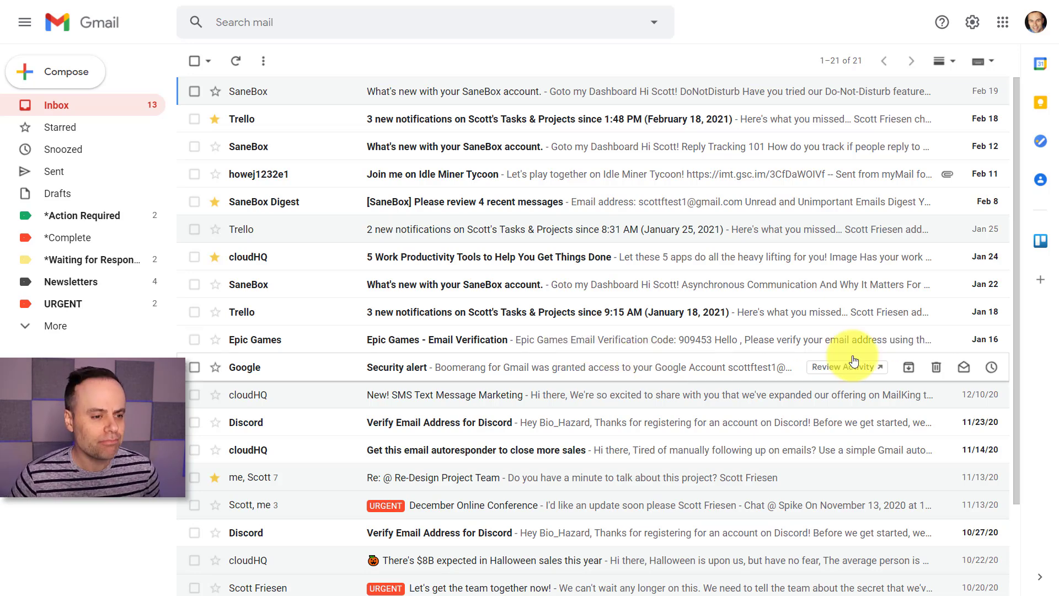
Reply to the Trello notification with a thank-you note using Send + archive
{"action": "left_click", "coordinate": [265, 313]}
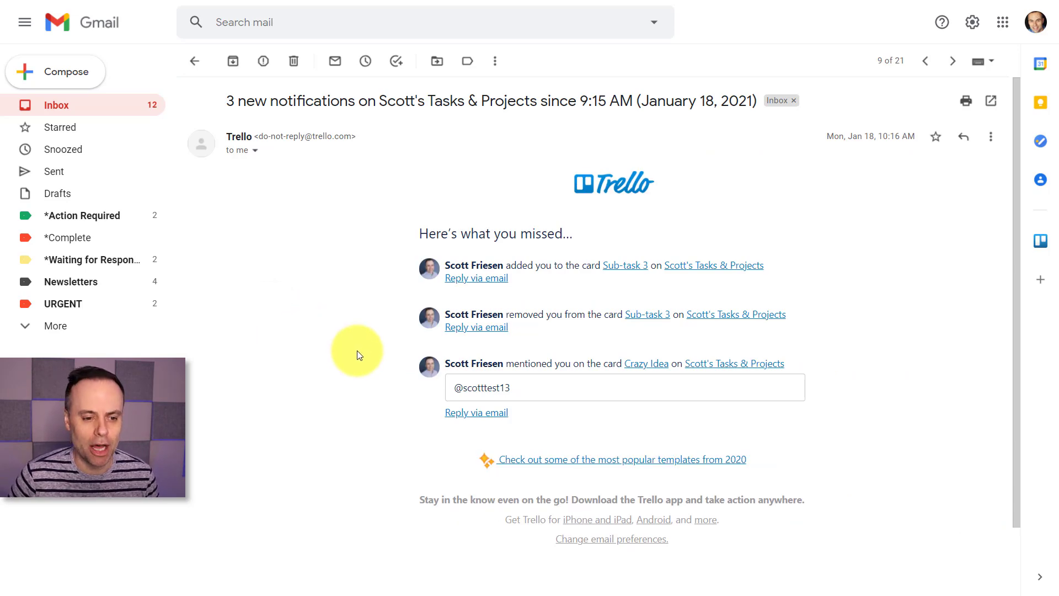
{"action": "scroll", "coordinate": [352, 355], "scroll_direction": "down", "scroll_amount": 2}
{"action": "left_click", "coordinate": [267, 528]}
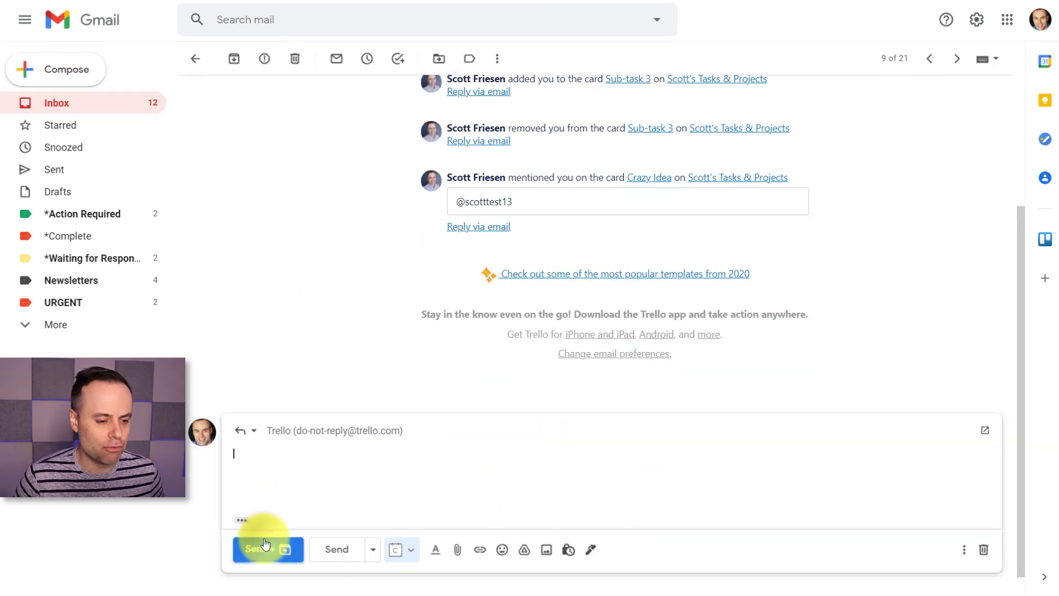
{"action": "type", "text": "Thanks for the ing"}
{"action": "key", "text": "BackSpace"}
{"action": "key", "text": "BackSpace"}
{"action": "type", "text": "fo."}
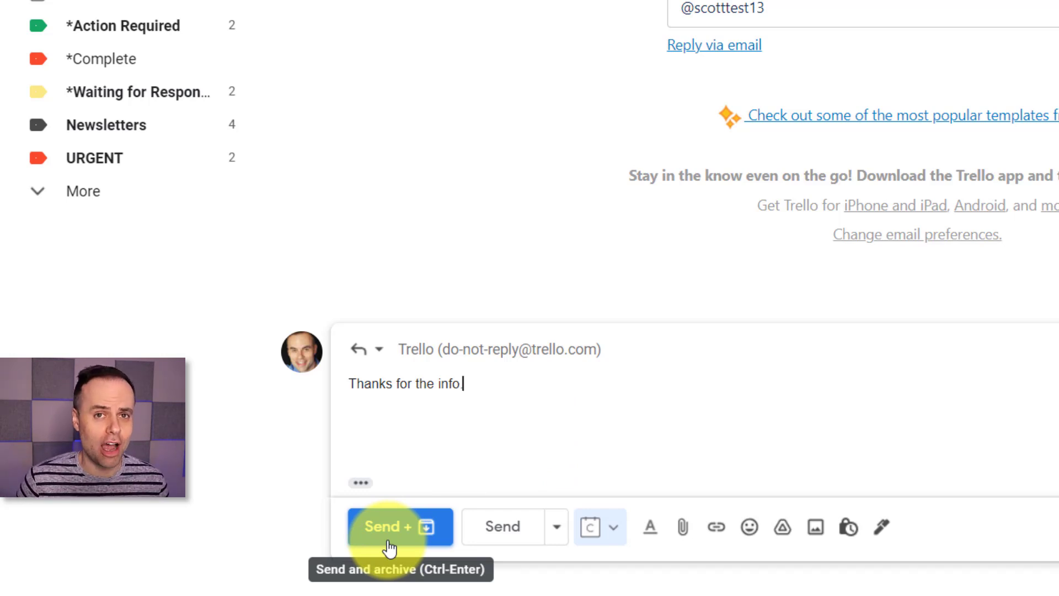
{"action": "left_click", "coordinate": [507, 533]}
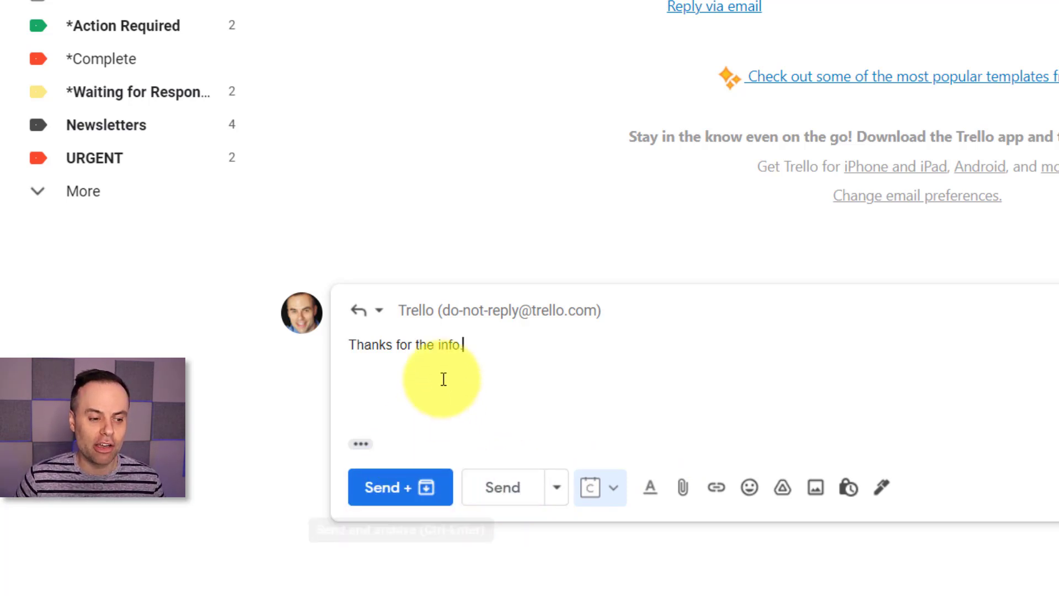
{"action": "left_click", "coordinate": [386, 489]}
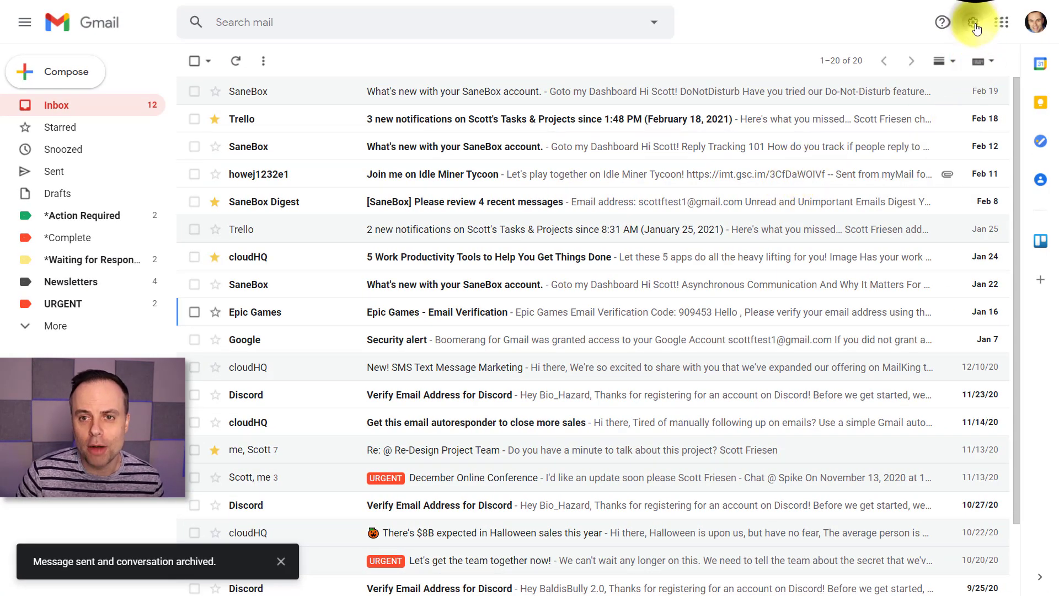
Bring up the full General settings page where Send and Archive is set to Show
{"action": "left_click", "coordinate": [975, 27]}
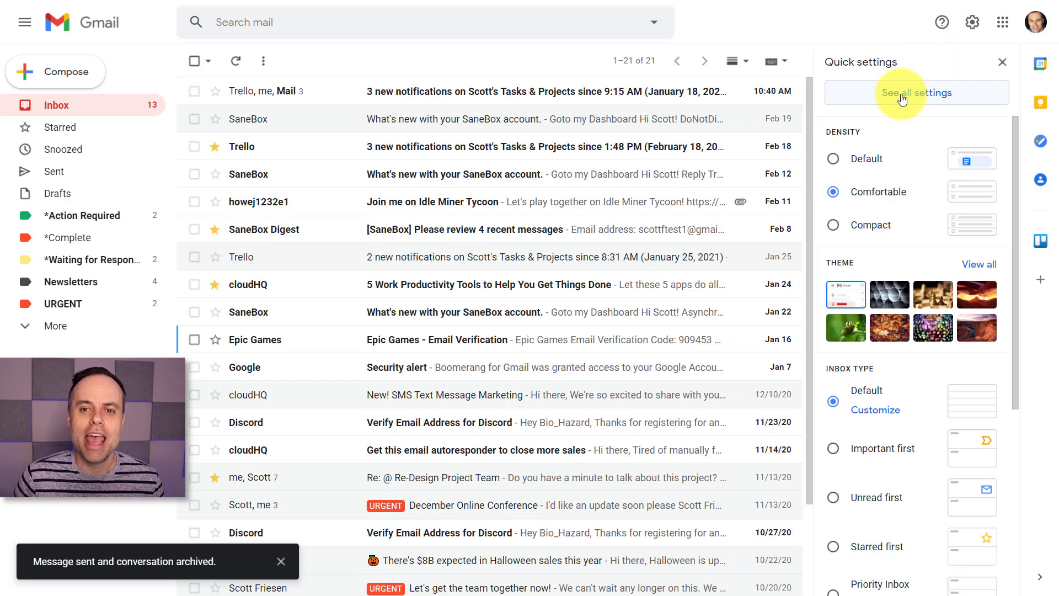
{"action": "left_click", "coordinate": [903, 98]}
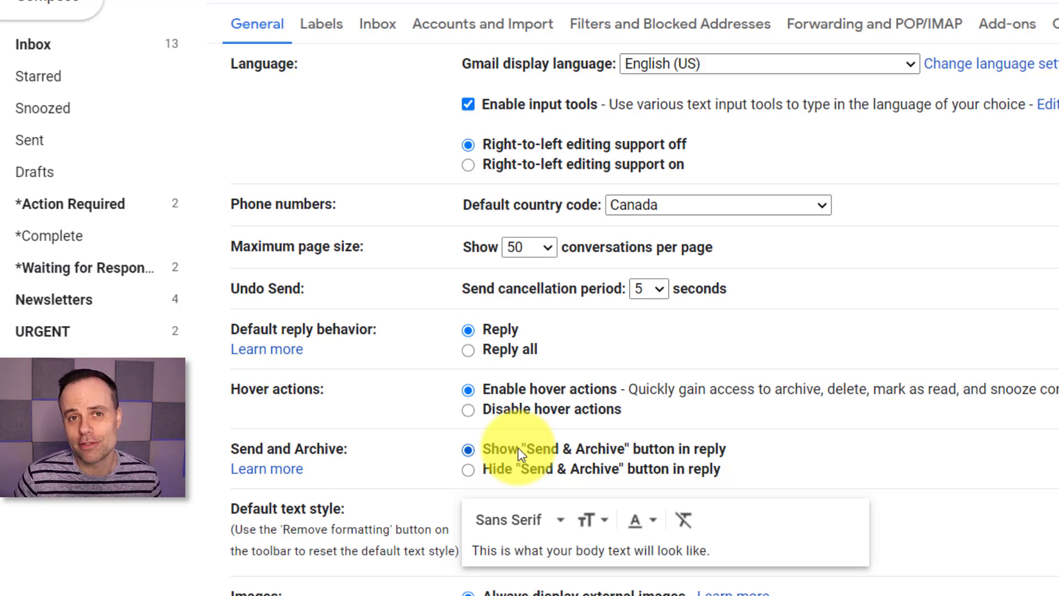
Accept Smart Compose suggestions for getting together soon over tacos, chips and salsa, guacamole
{"action": "left_click", "coordinate": [56, 54]}
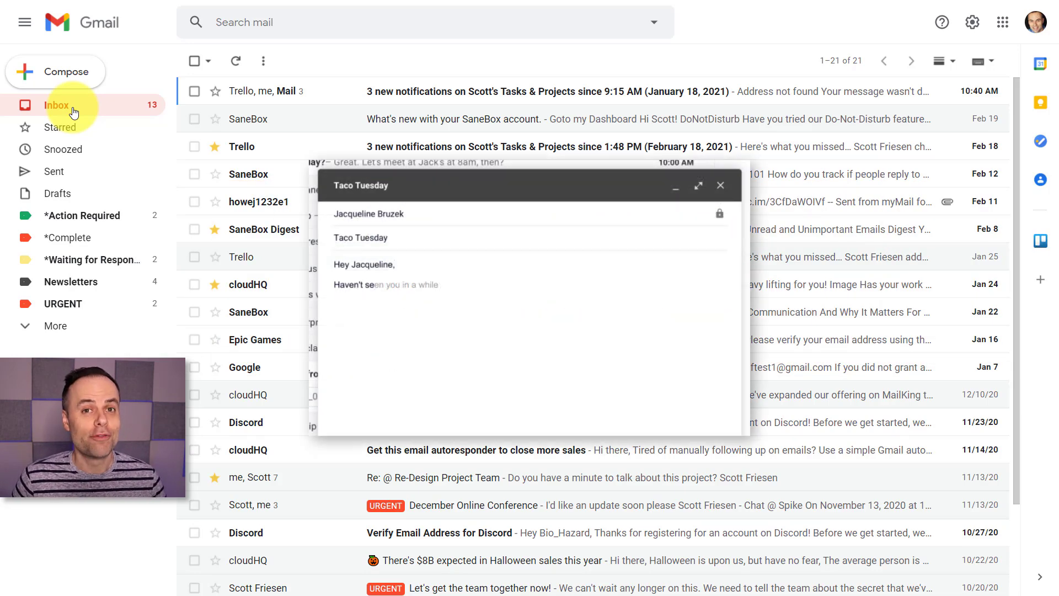
{"action": "type", "text": "and I ho"}
{"action": "key", "text": "Tab"}
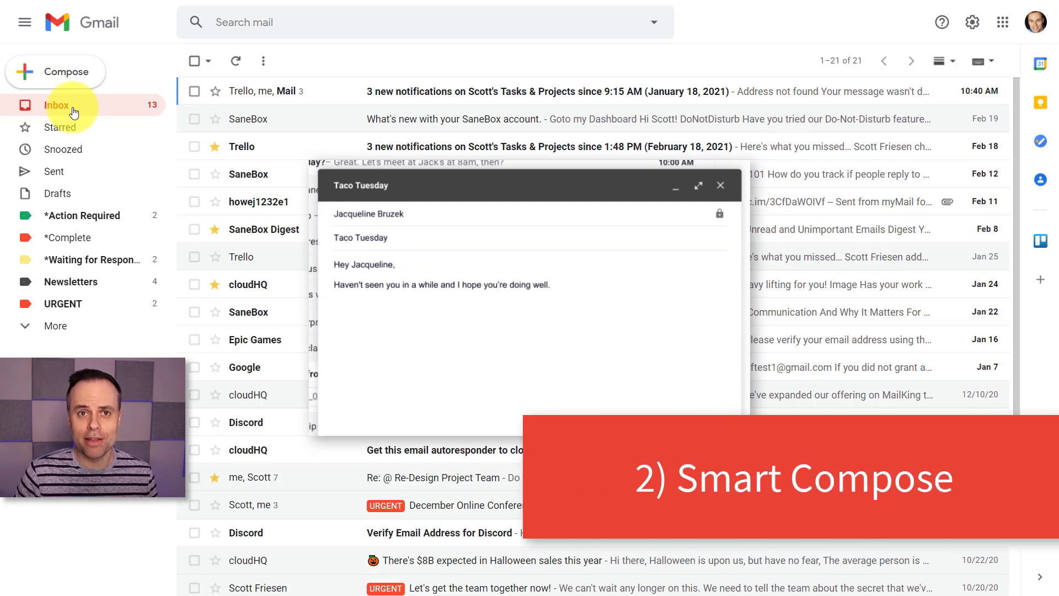
{"action": "type", "text": "Let's"}
{"action": "key", "text": "Tab"}
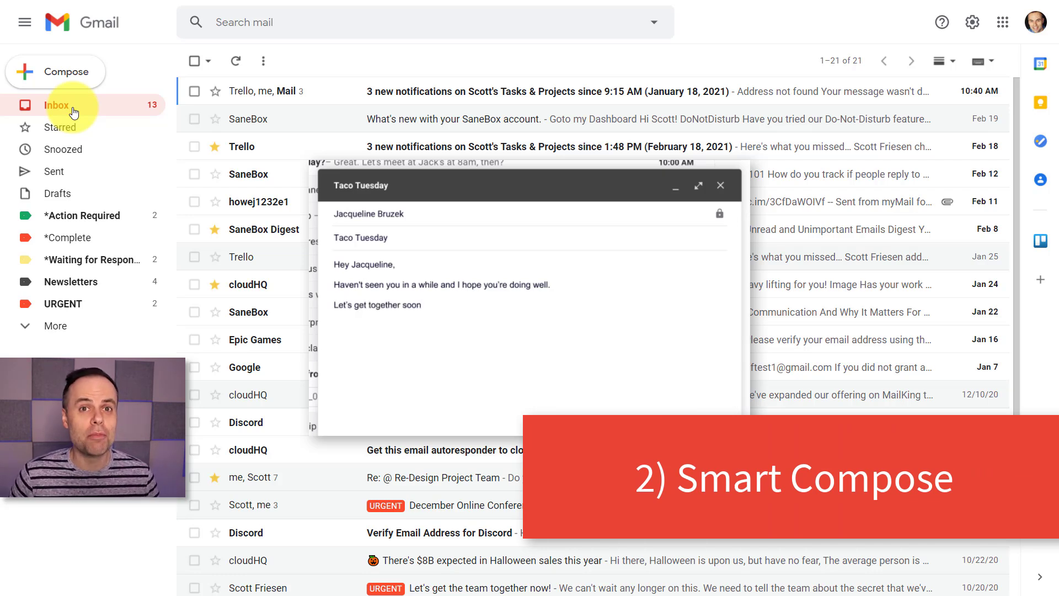
{"action": "type", "text": " for t"}
{"action": "key", "text": "Tab"}
{"action": "type", "text": "If you bri"}
{"action": "key", "text": "Tab"}
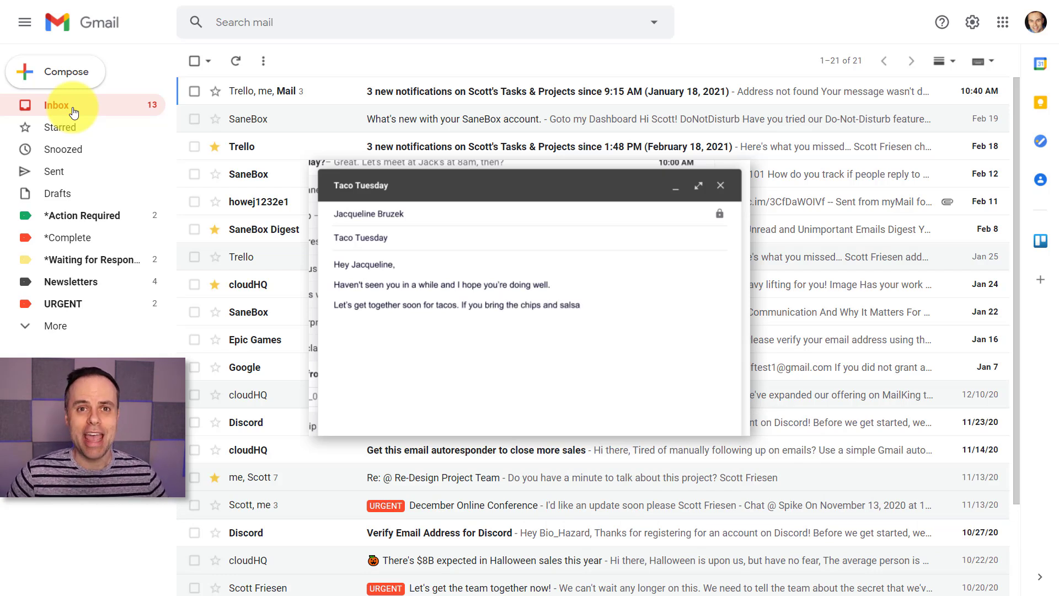
{"action": "type", "text": ", I'll make g"}
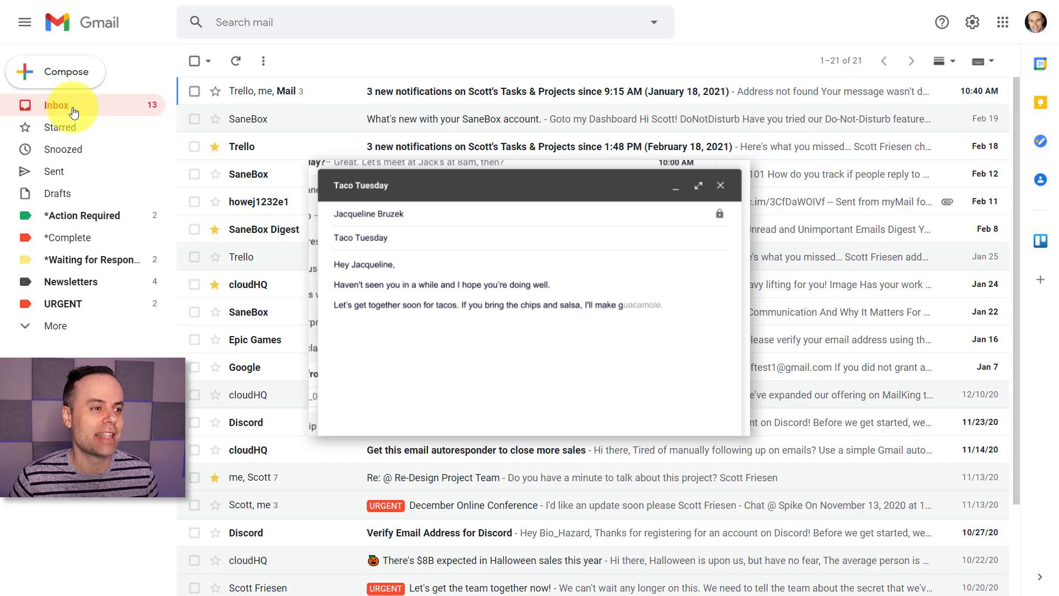
{"action": "key", "text": "Tab"}
Accept suggestions proposing next Tuesday around 6 and the street address on a new line
{"action": "left_click", "coordinate": [52, 72]}
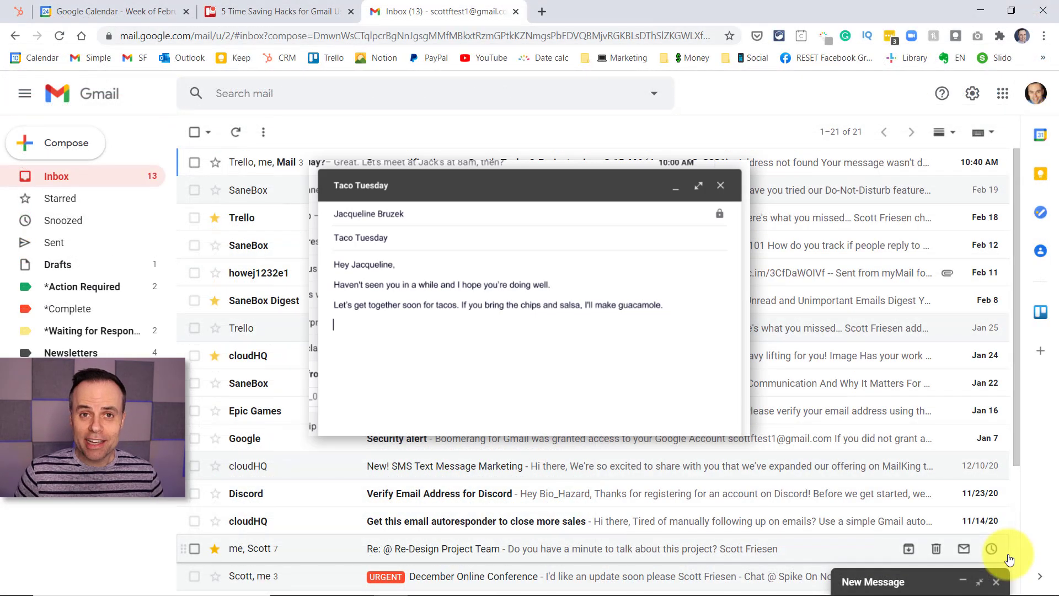
{"action": "type", "text": "Does next T"}
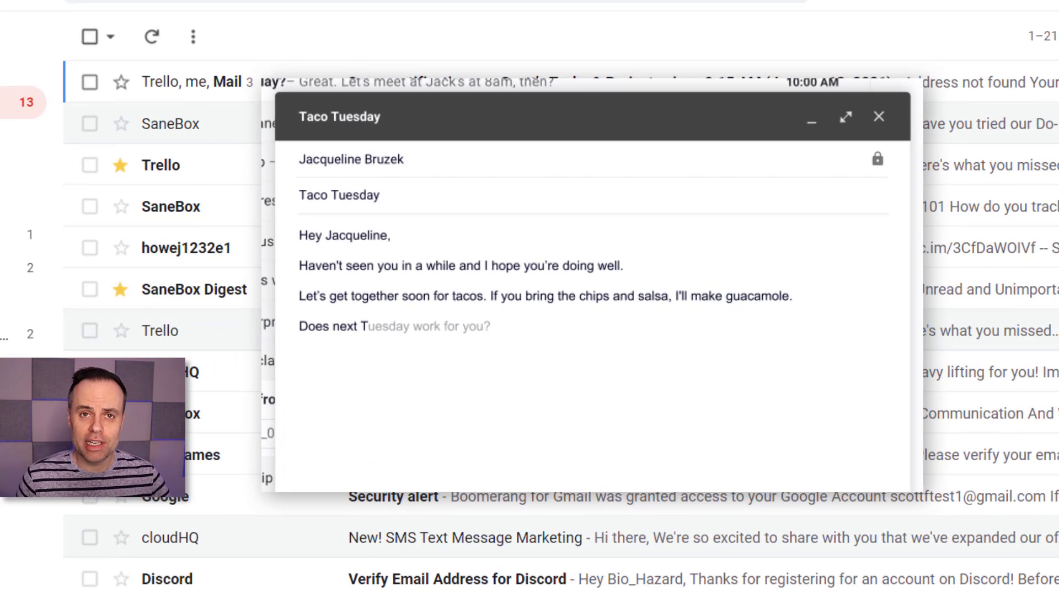
{"action": "key", "text": "Tab"}
{"action": "type", "text": "Say a"}
{"action": "key", "text": "Tab"}
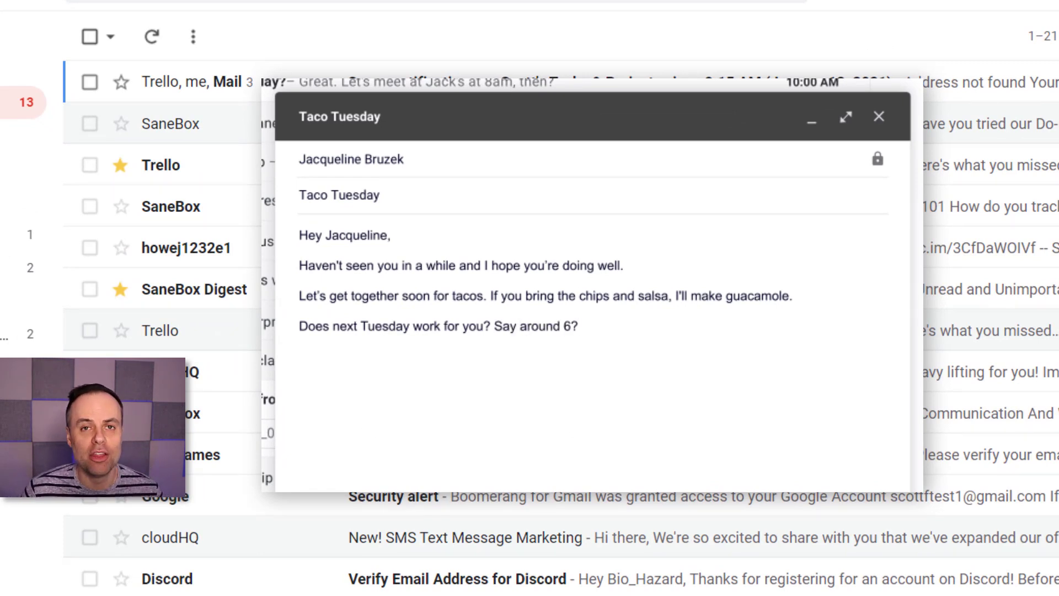
{"action": "key", "text": "Return"}
{"action": "type", "text": "My a"}
{"action": "key", "text": "Tab"}
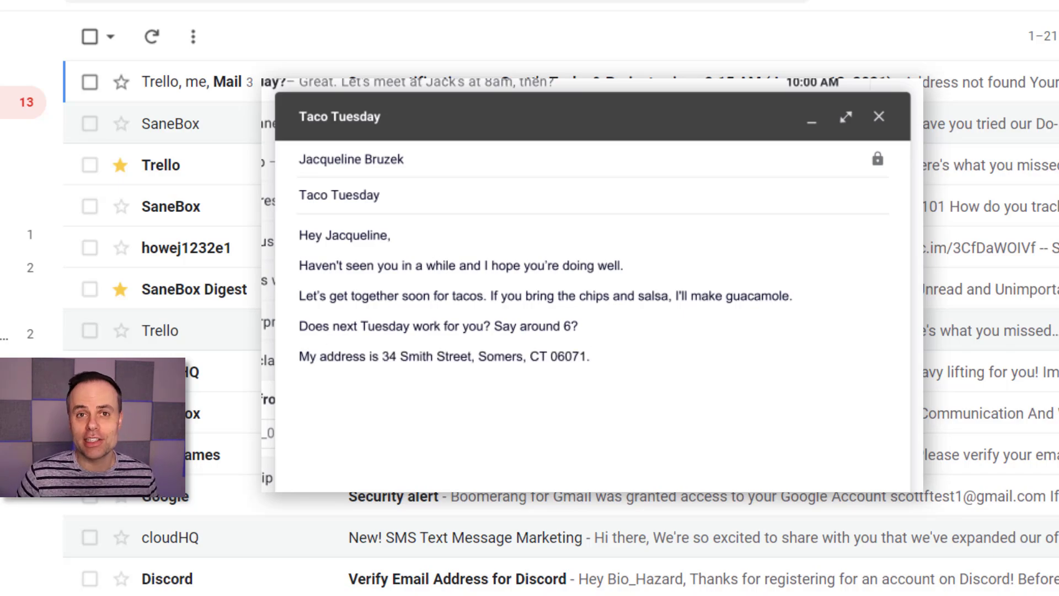
{"action": "type", "text": "L"}
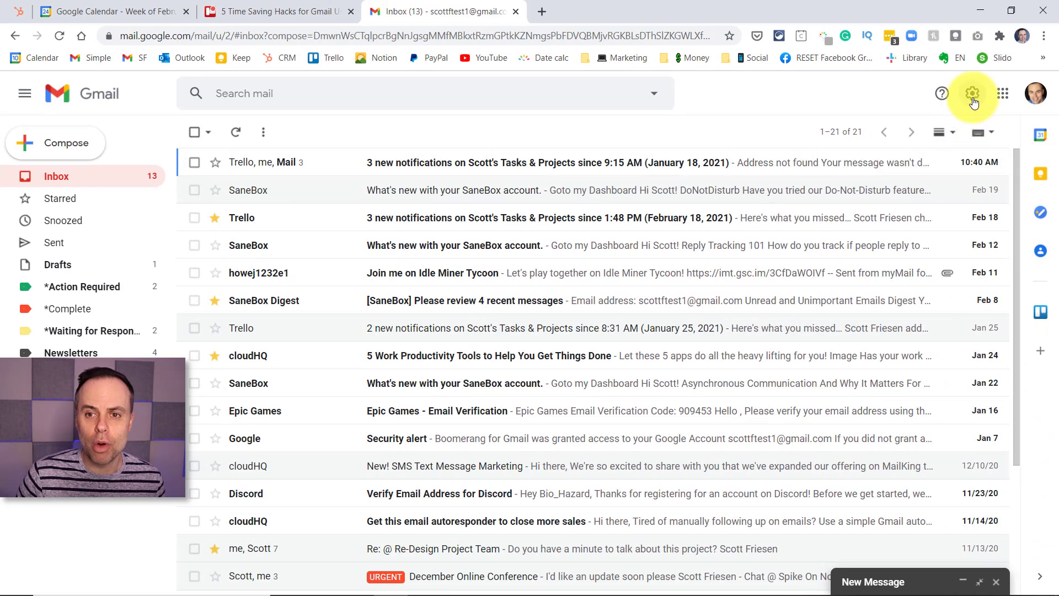
In General settings, keep Smart Compose on but select Personalization off
{"action": "left_click", "coordinate": [973, 93]}
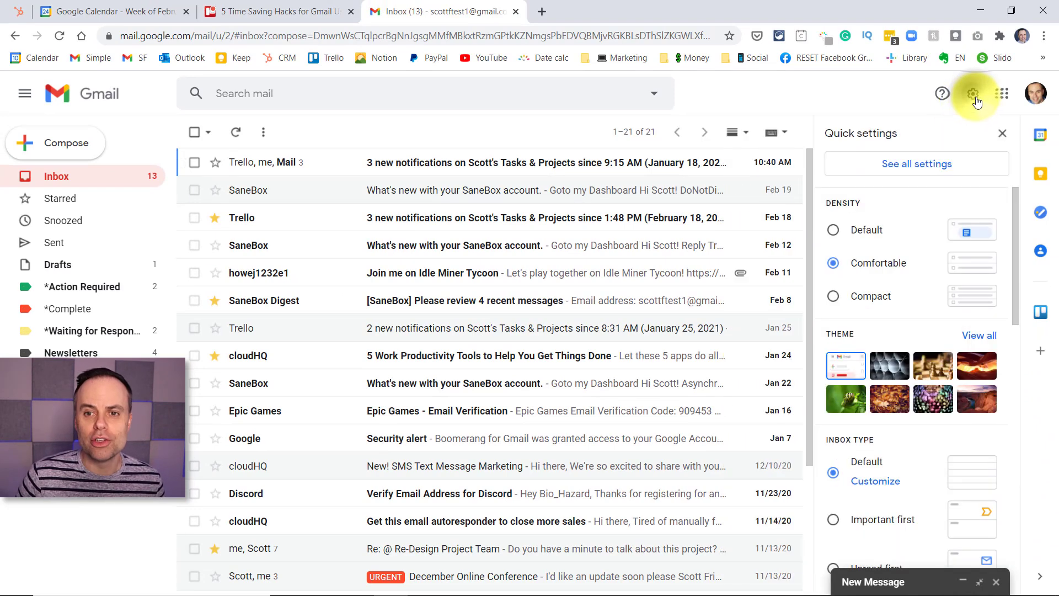
{"action": "left_click", "coordinate": [912, 166]}
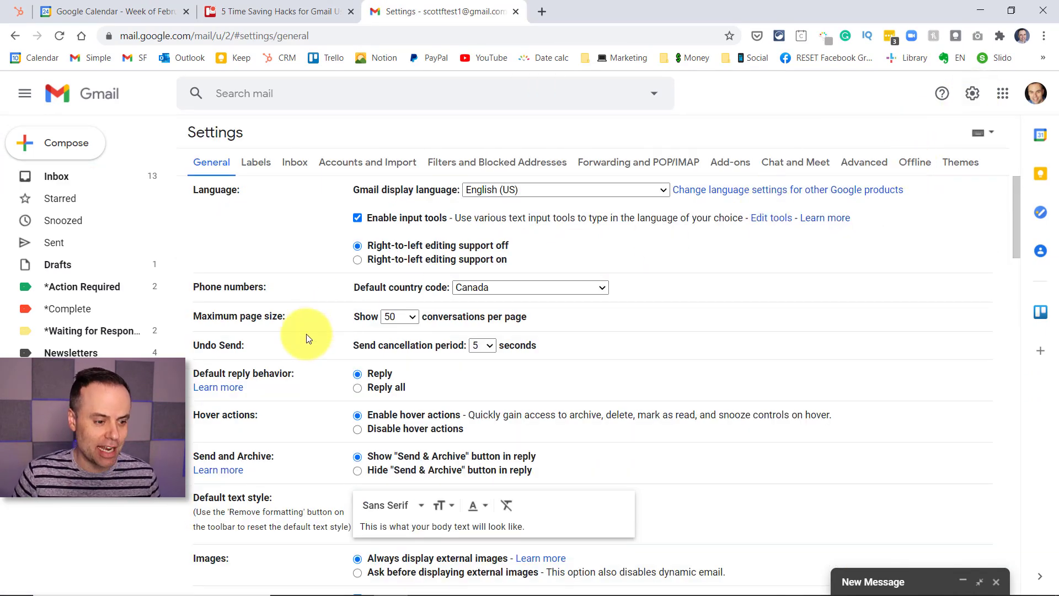
{"action": "scroll", "coordinate": [306, 334], "scroll_direction": "down", "scroll_amount": 1}
{"action": "scroll", "coordinate": [306, 334], "scroll_direction": "down", "scroll_amount": 3}
{"action": "scroll", "coordinate": [307, 333], "scroll_direction": "down", "scroll_amount": 1}
{"action": "scroll", "coordinate": [306, 334], "scroll_direction": "down", "scroll_amount": 1}
{"action": "scroll", "coordinate": [306, 334], "scroll_direction": "down", "scroll_amount": 1}
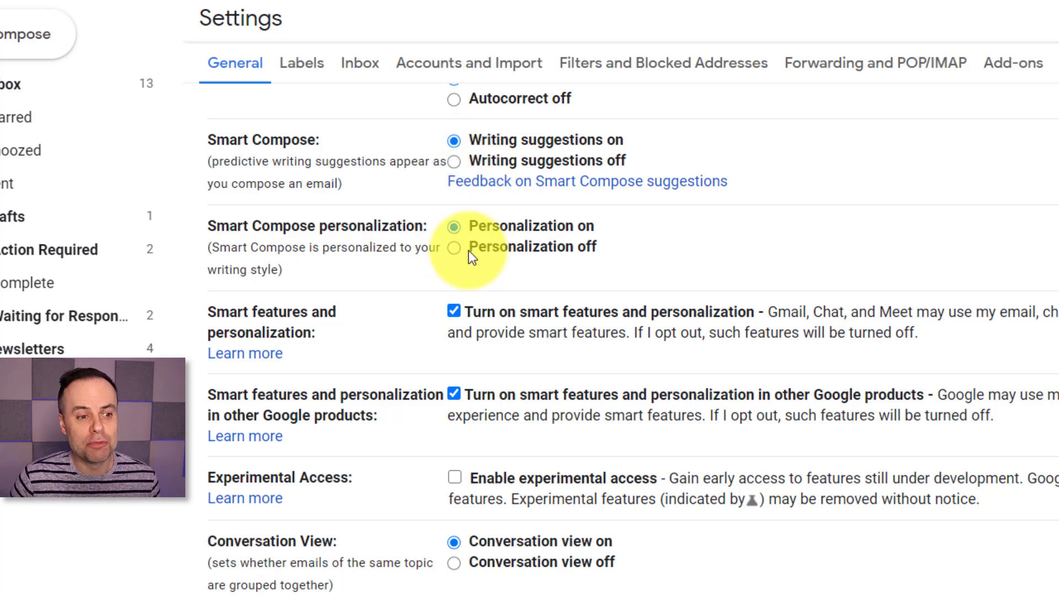
{"action": "left_click", "coordinate": [452, 250]}
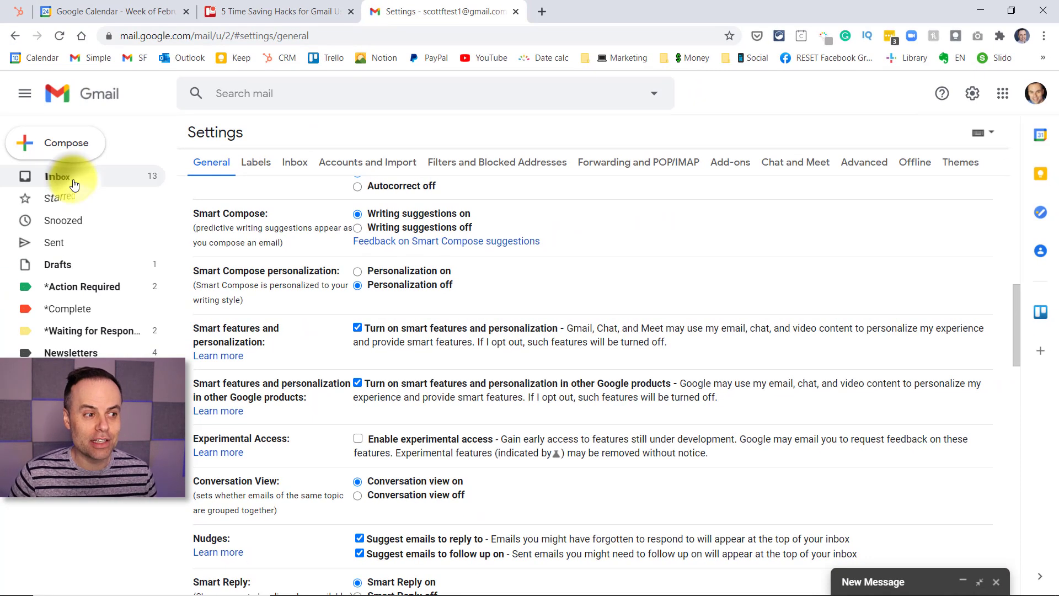
Start a new full-screen message and reach the Templates list via the three-dot menu
{"action": "left_click", "coordinate": [74, 184]}
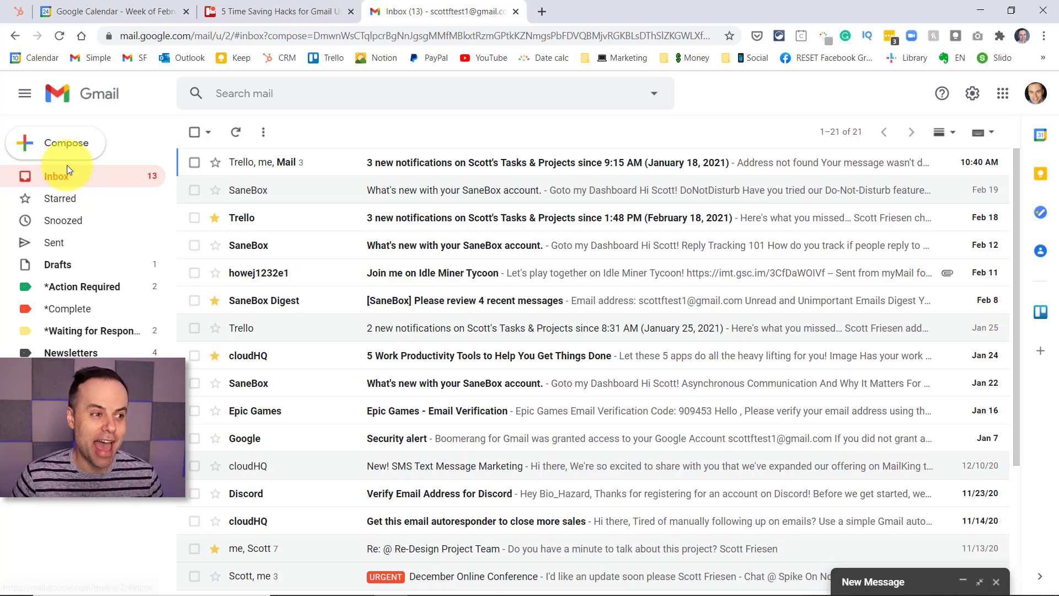
{"action": "mouse_move", "coordinate": [286, 218]}
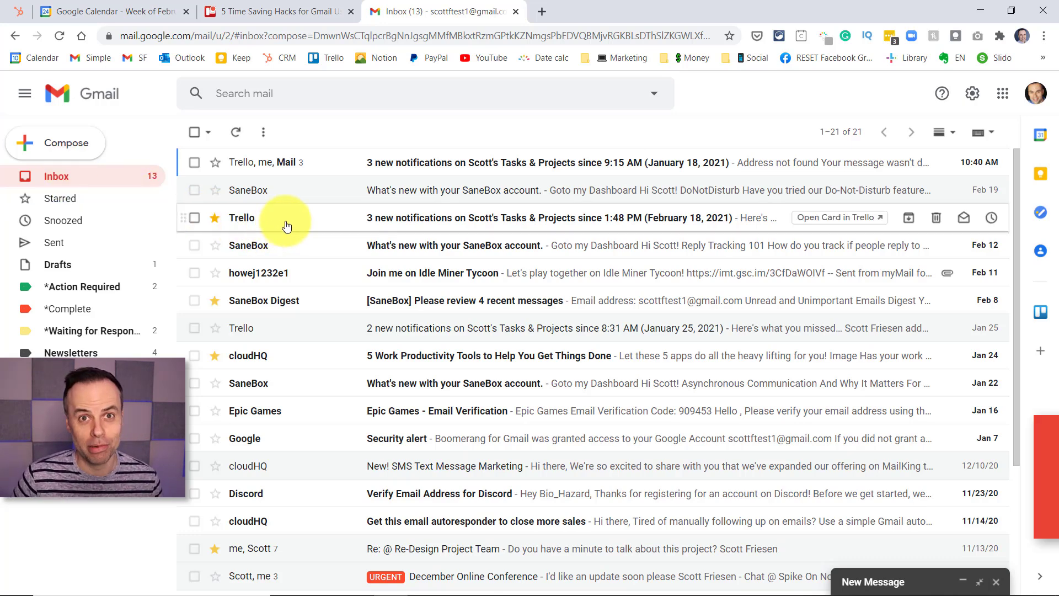
{"action": "left_click", "coordinate": [73, 145]}
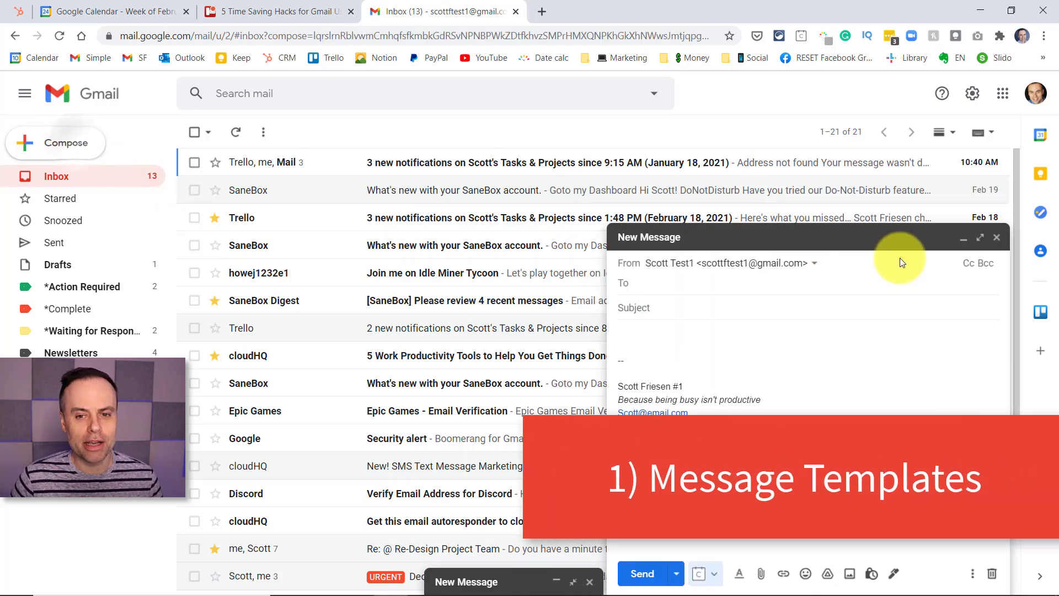
{"action": "left_click", "coordinate": [981, 236]}
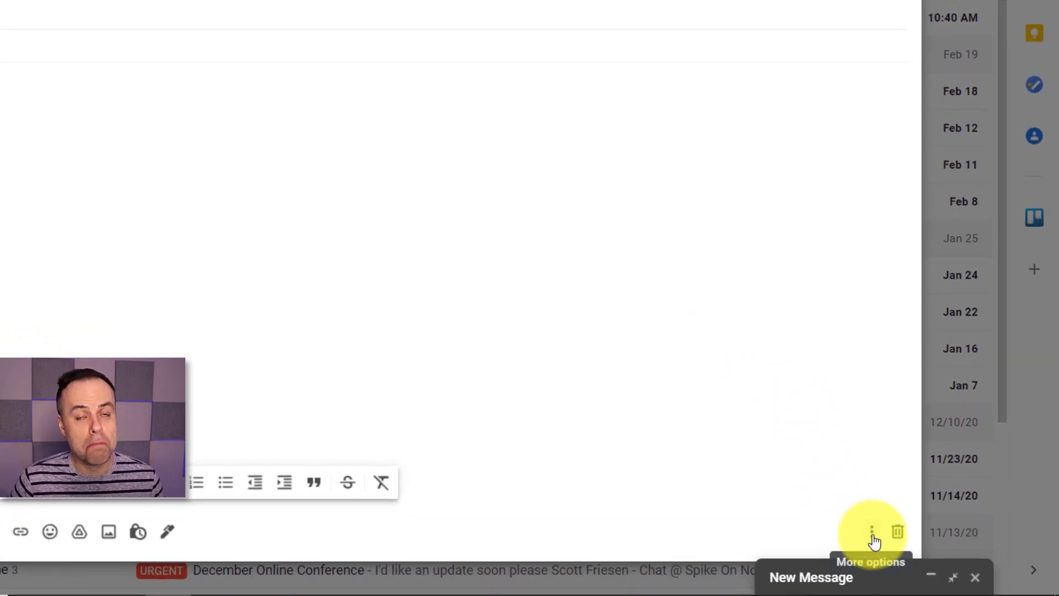
{"action": "left_click", "coordinate": [873, 532]}
{"action": "mouse_move", "coordinate": [712, 332]}
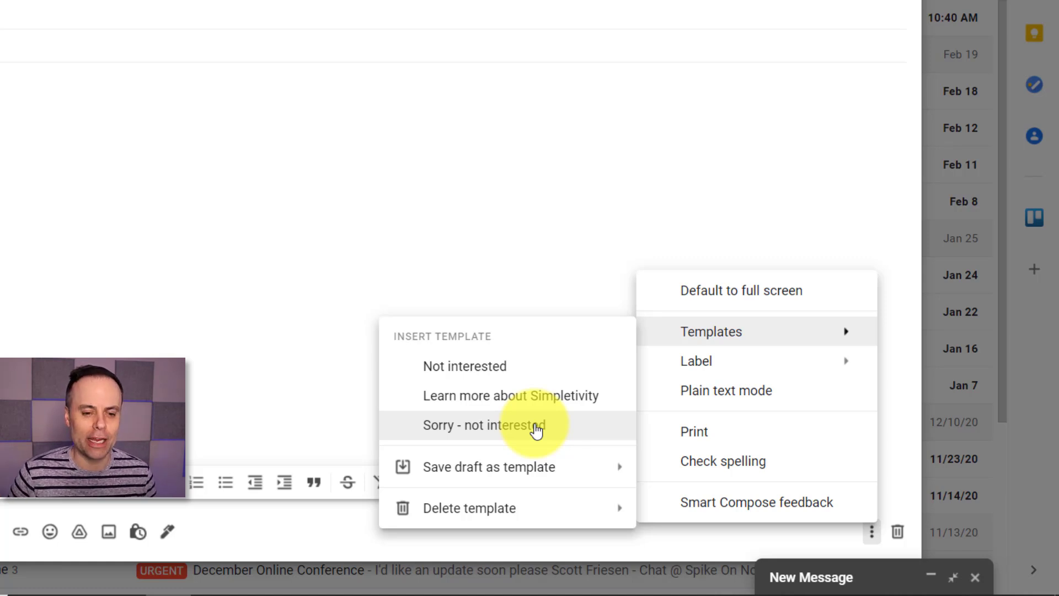
Insert the Simpletivity template, add a greeting line above it, and change 500-word to 700-word
{"action": "left_click", "coordinate": [515, 405]}
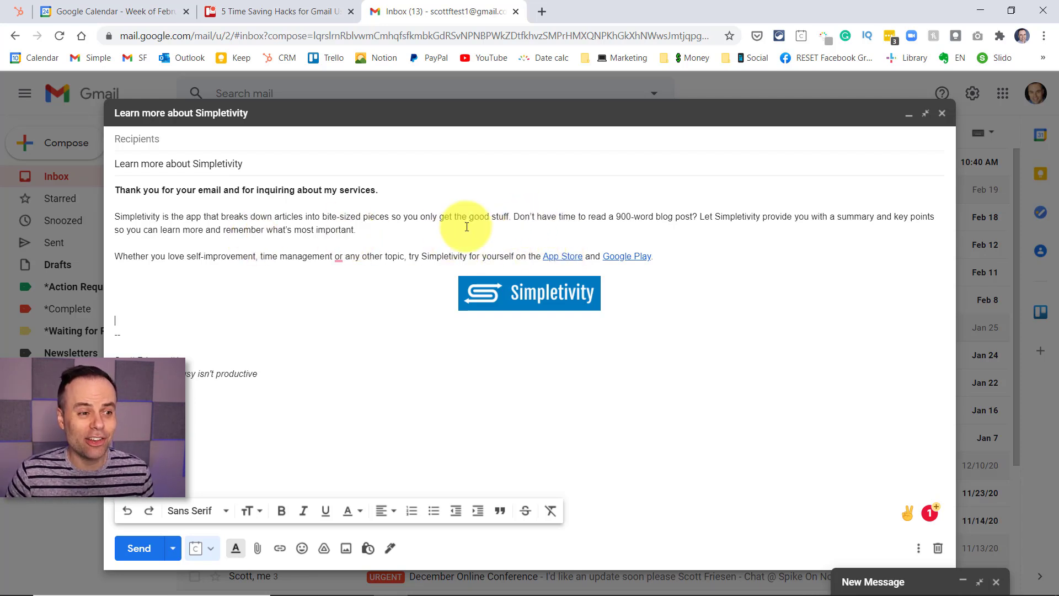
{"action": "left_click", "coordinate": [117, 191]}
{"action": "key", "text": "Return"}
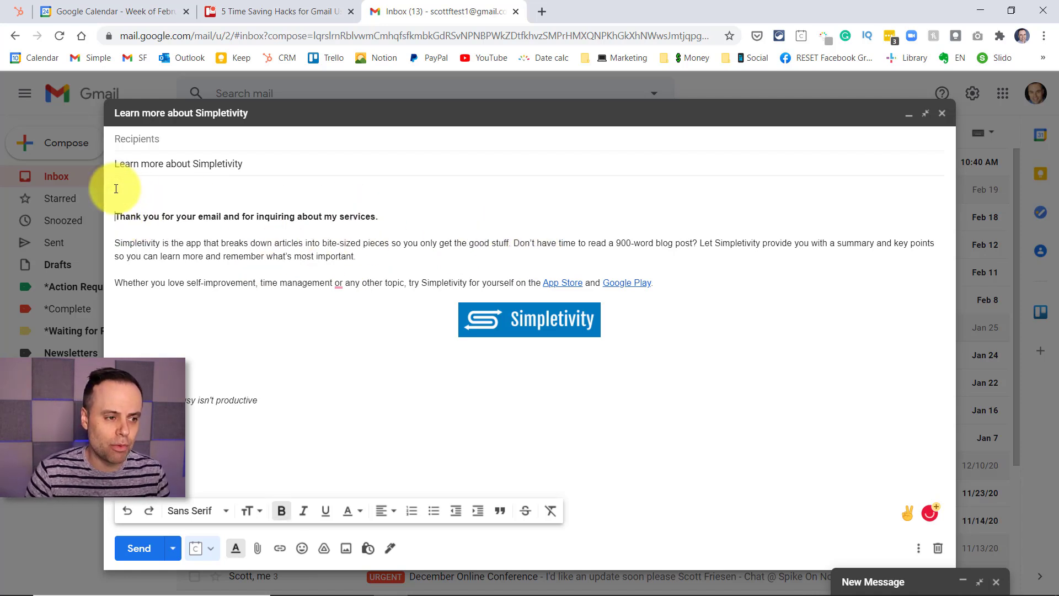
{"action": "left_click", "coordinate": [116, 189]}
{"action": "type", "text": "Hi Dan,"}
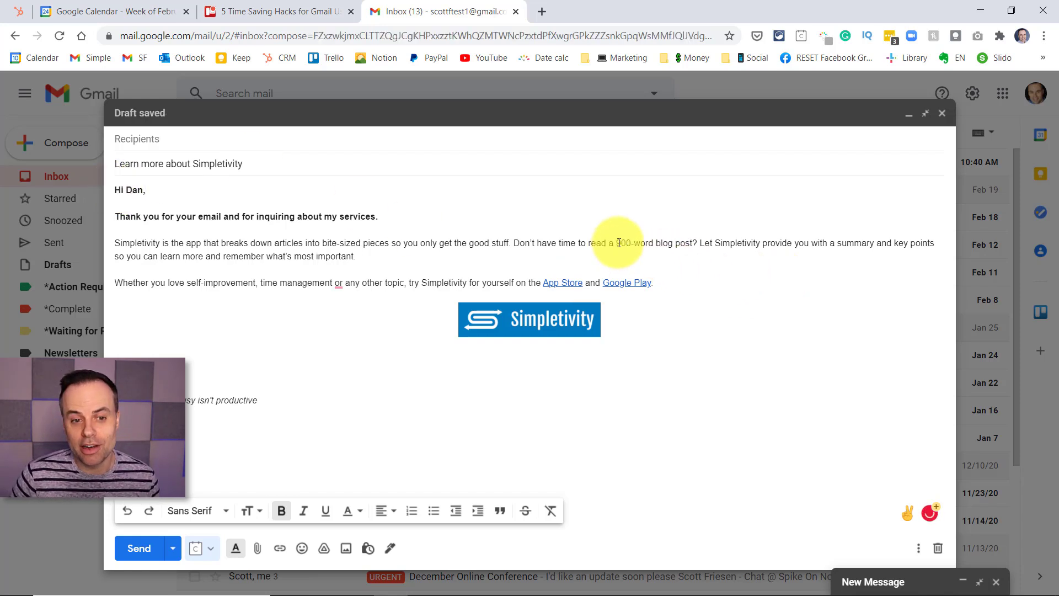
{"action": "left_click_drag", "start_coordinate": [617, 243], "coordinate": [631, 242]}
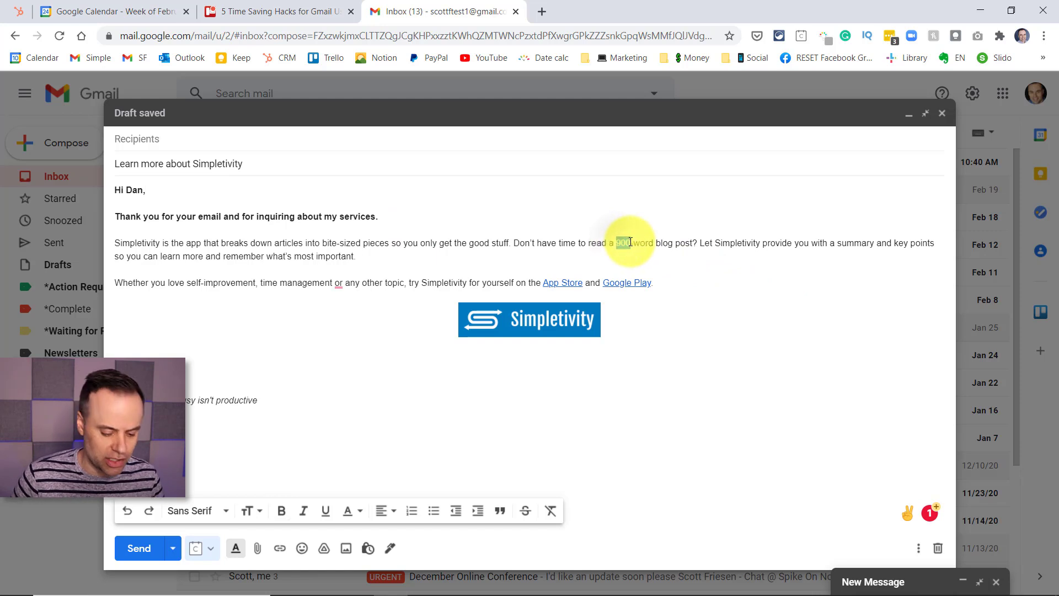
{"action": "type", "text": "700"}
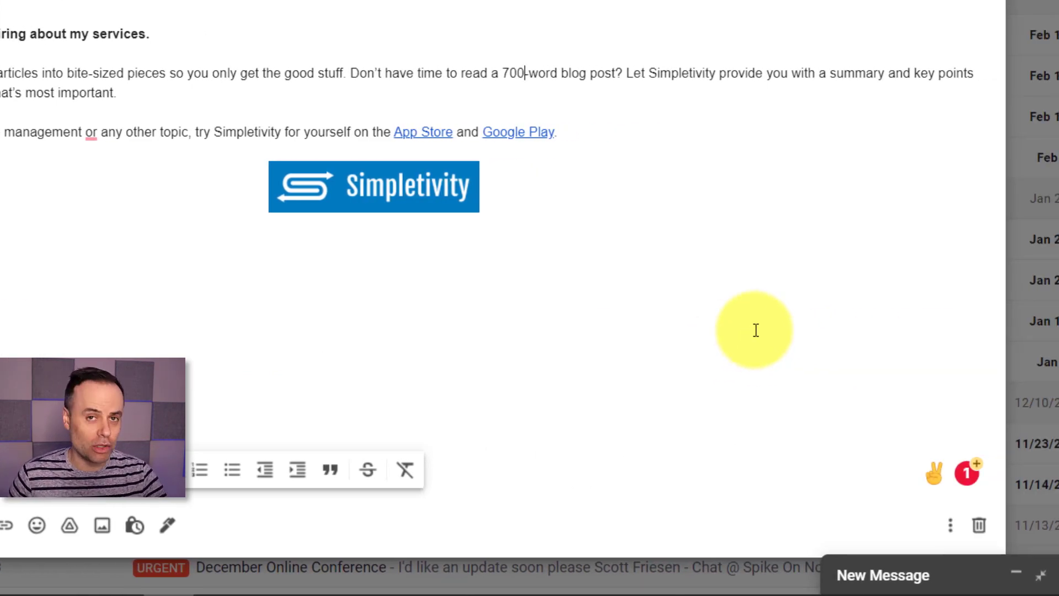
Save the edited draft as a template, overwriting the existing Simpletivity template
{"action": "left_click", "coordinate": [950, 525]}
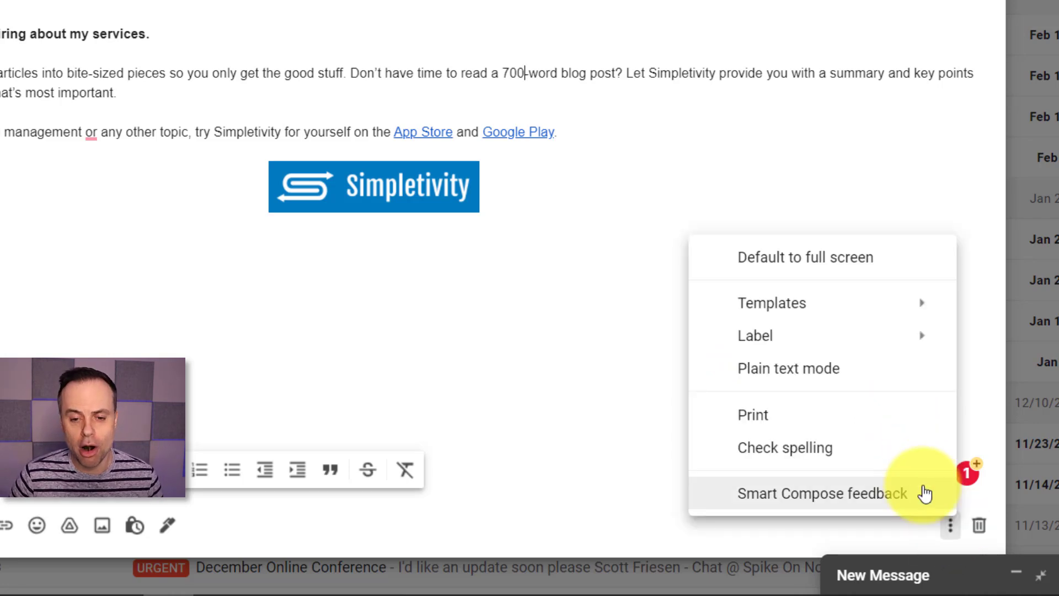
{"action": "mouse_move", "coordinate": [834, 303]}
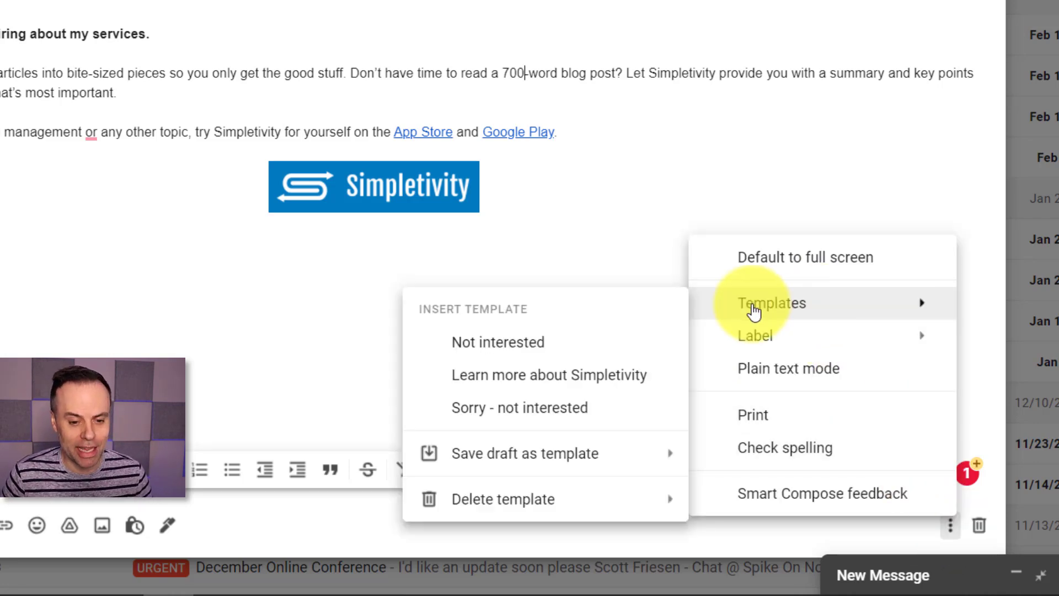
{"action": "mouse_move", "coordinate": [587, 453]}
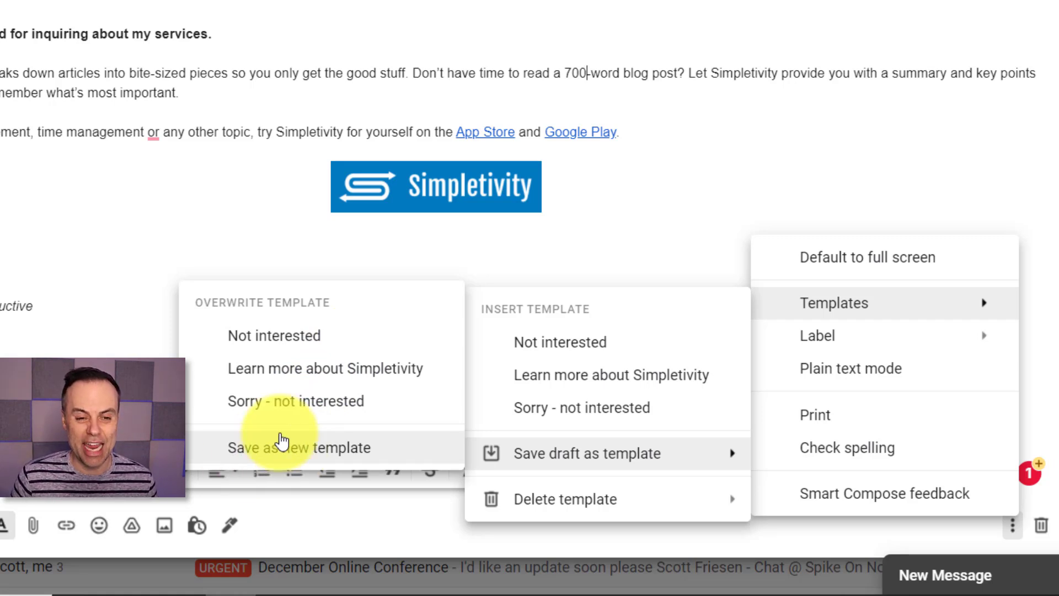
{"action": "left_click", "coordinate": [753, 78]}
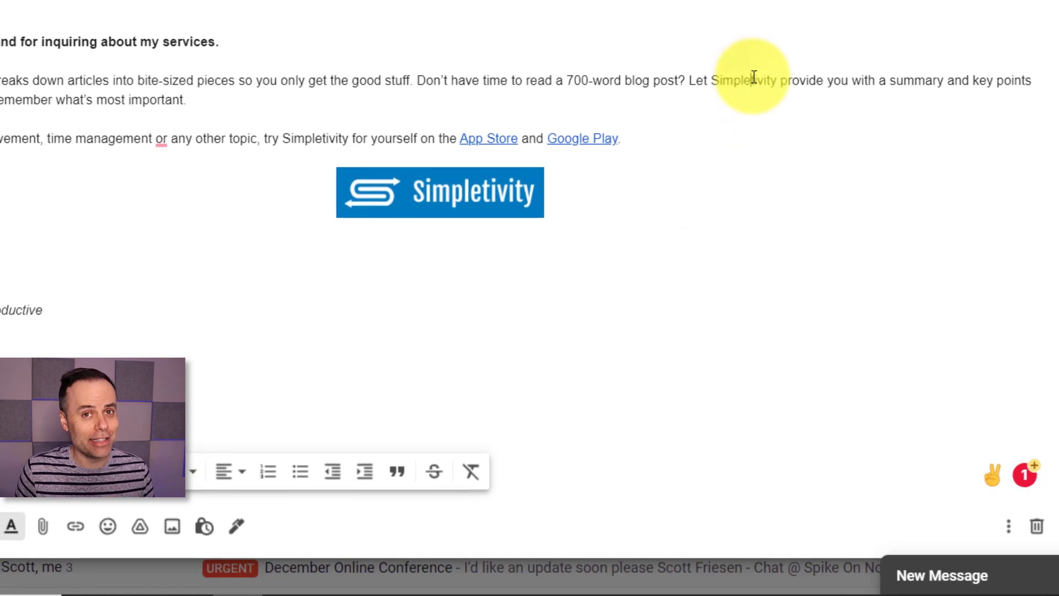